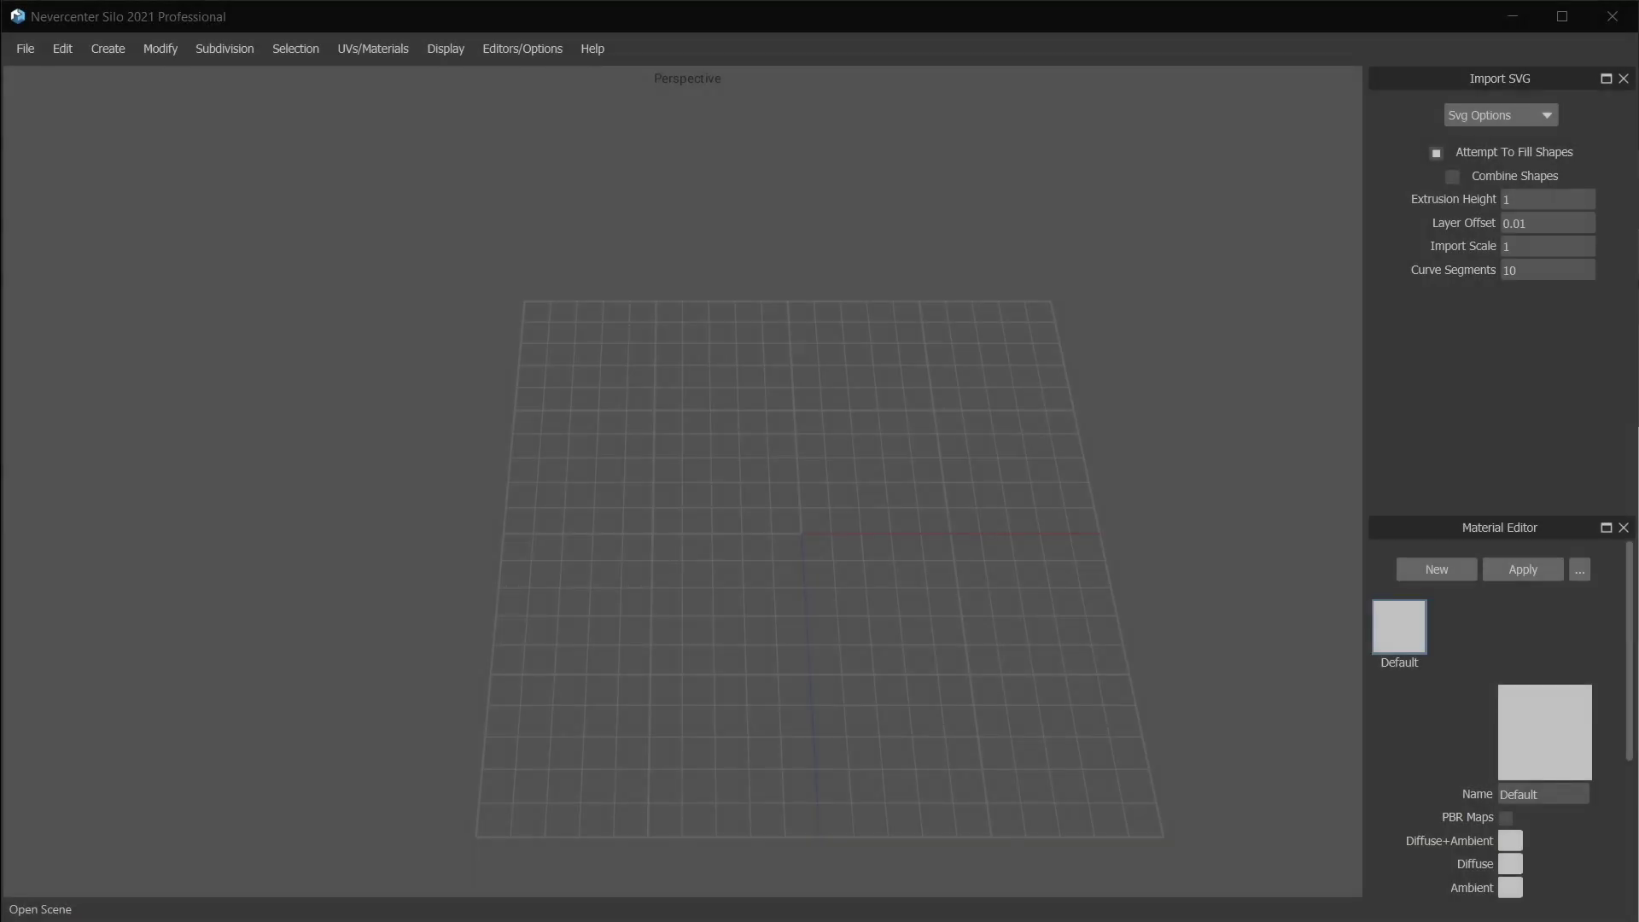
Tilt the view of the grid, then pick firebot.svg from the svg examples folder in Open Scene.
middle_click_drag(848, 614, 1018, 506)
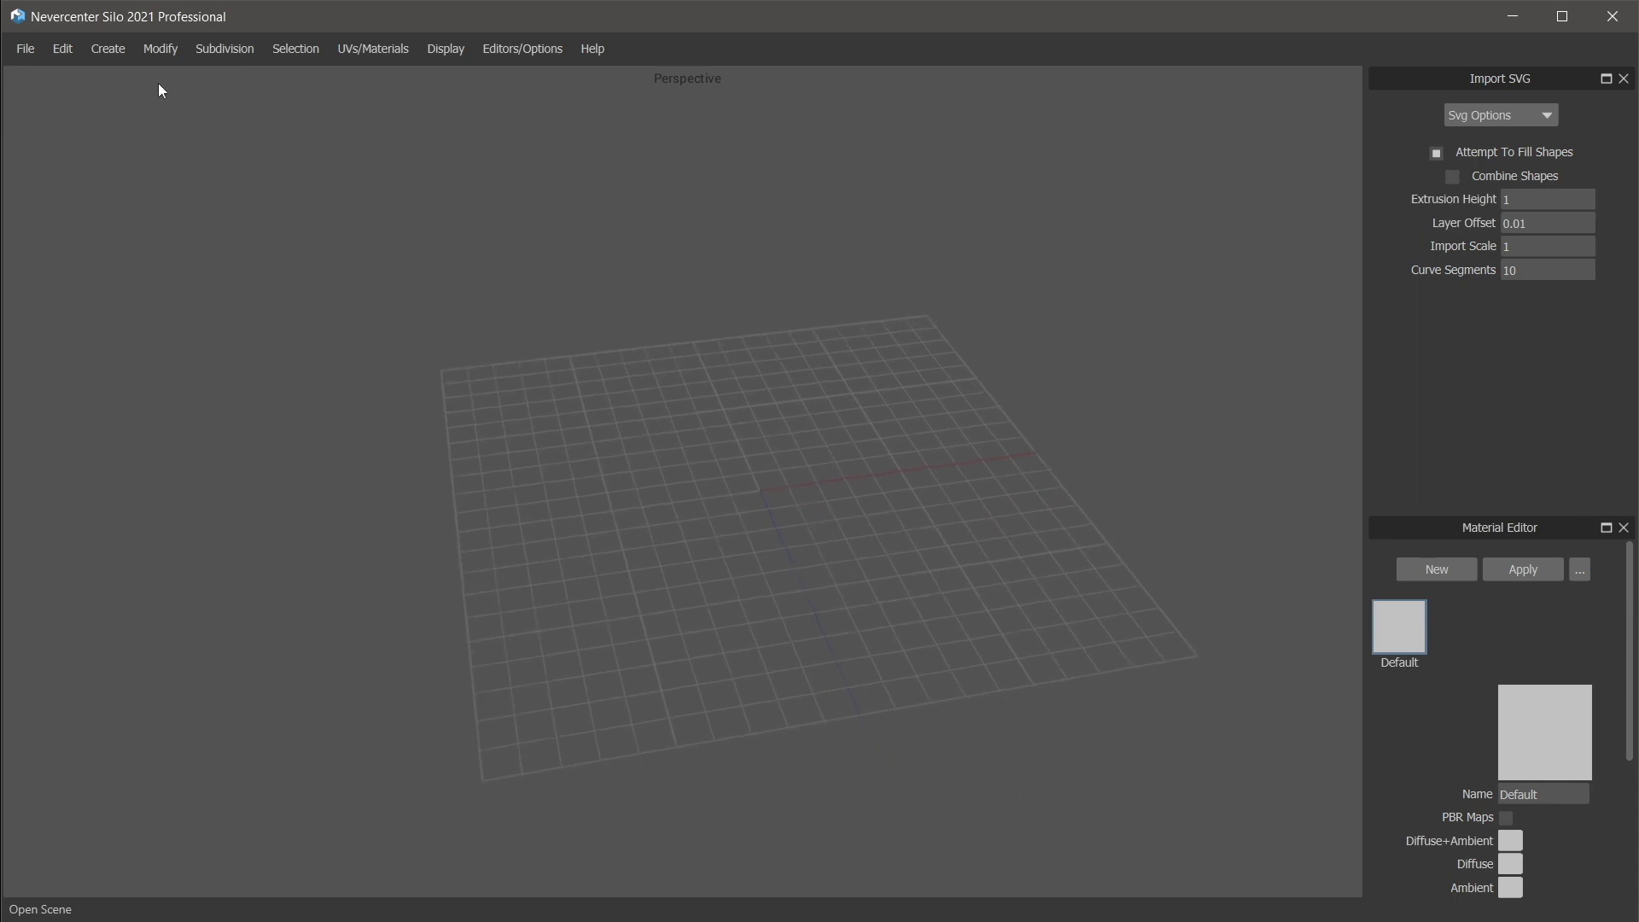
left_click(24, 49)
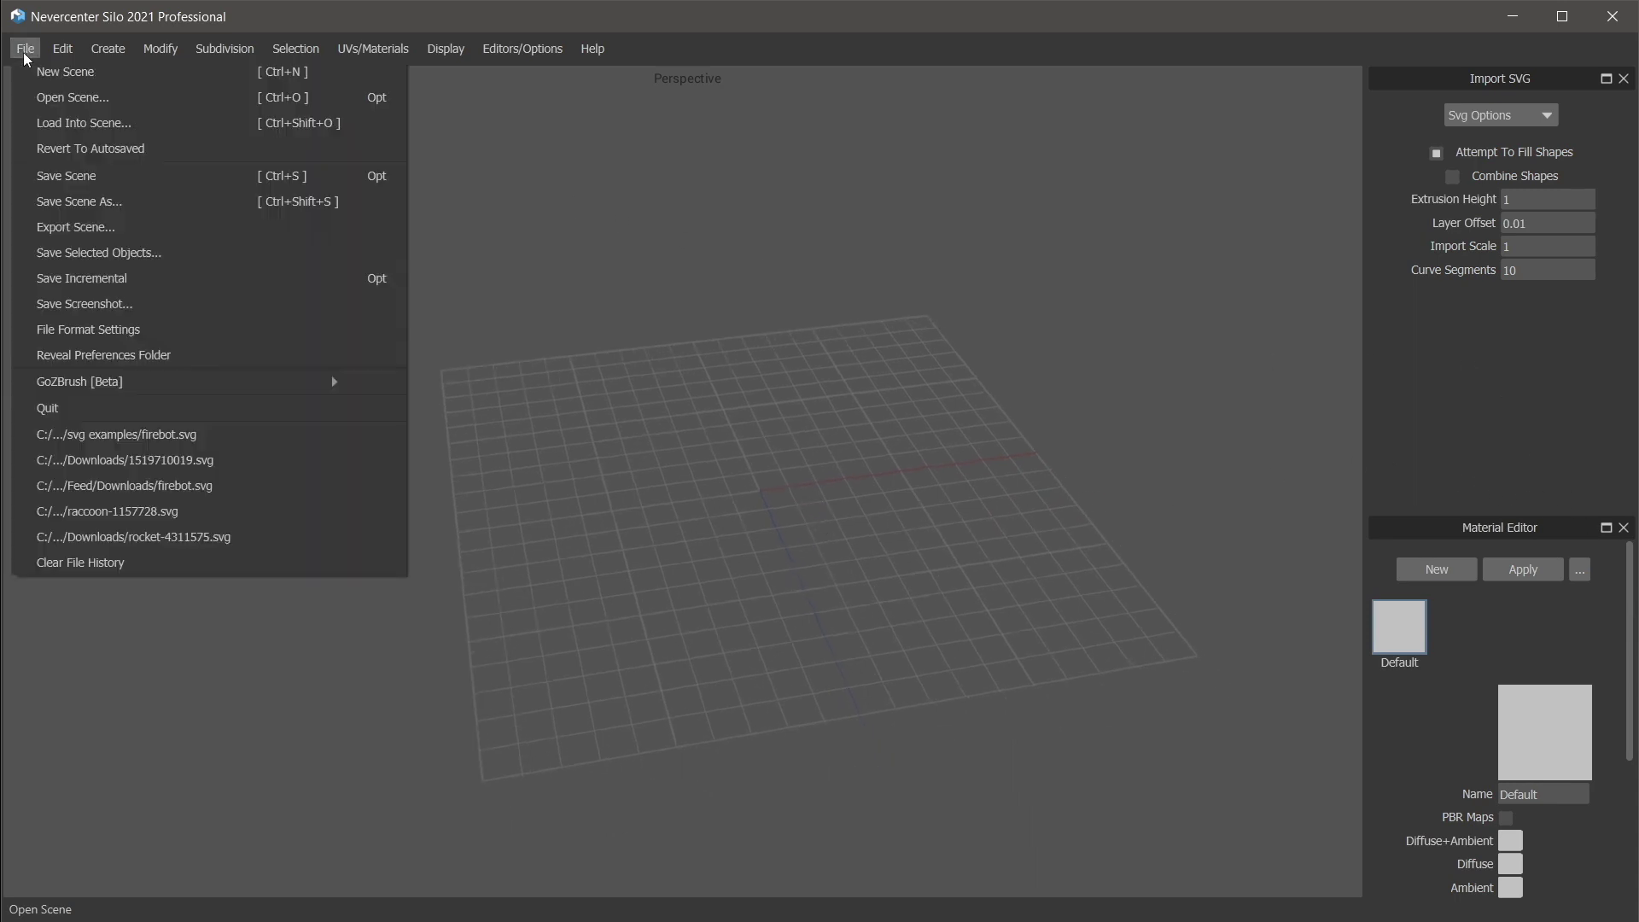
left_click(73, 97)
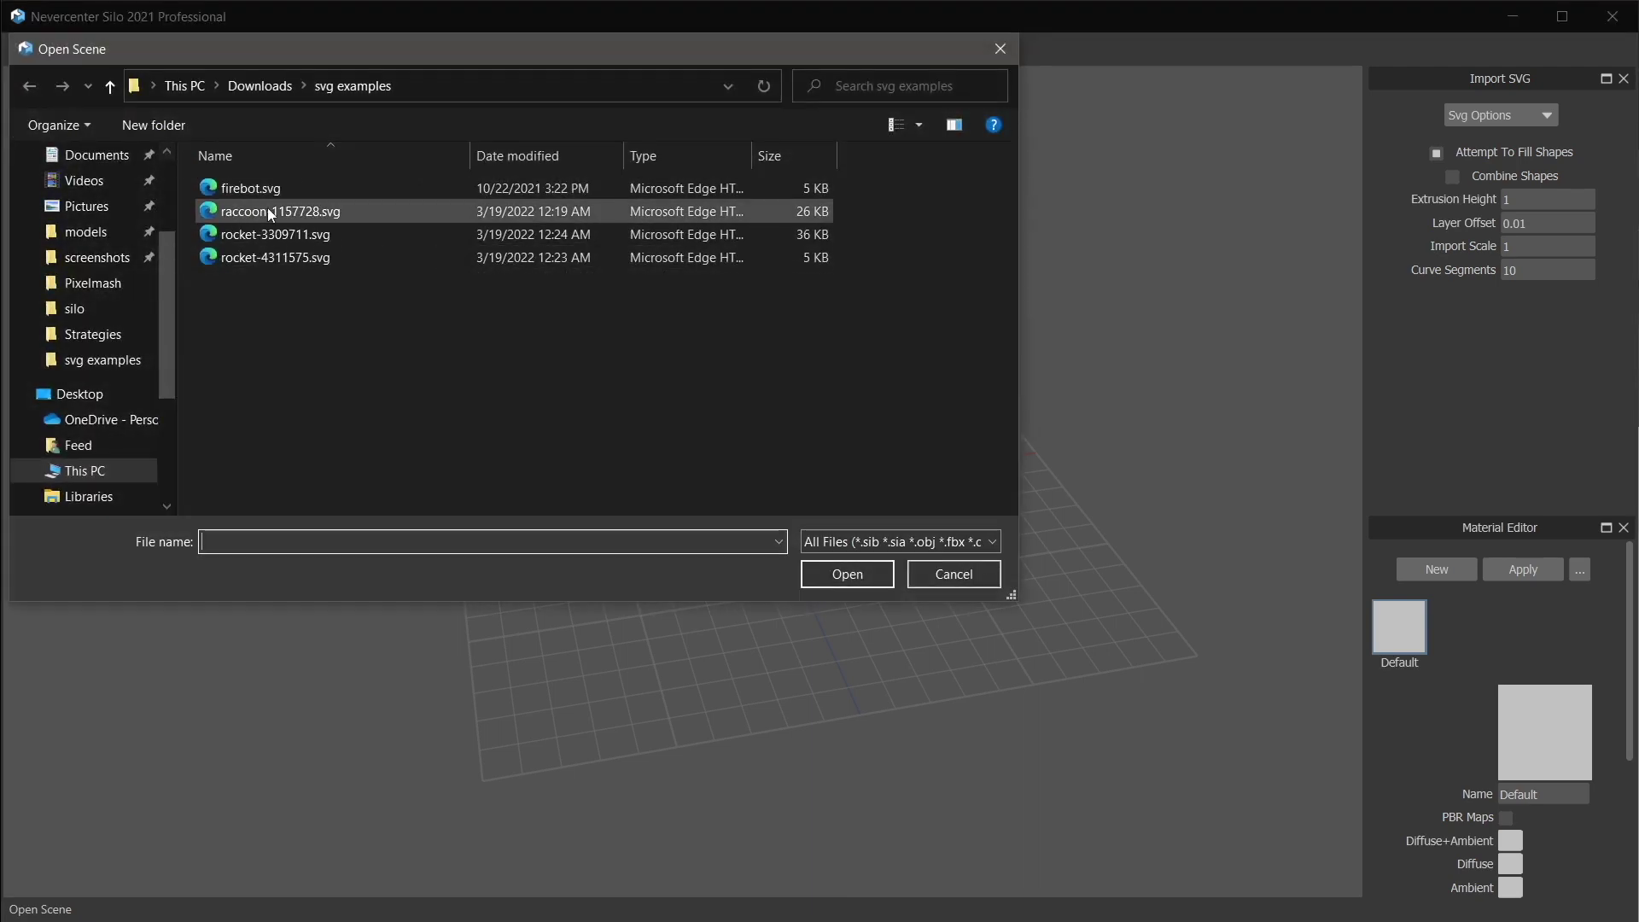
left_click(249, 183)
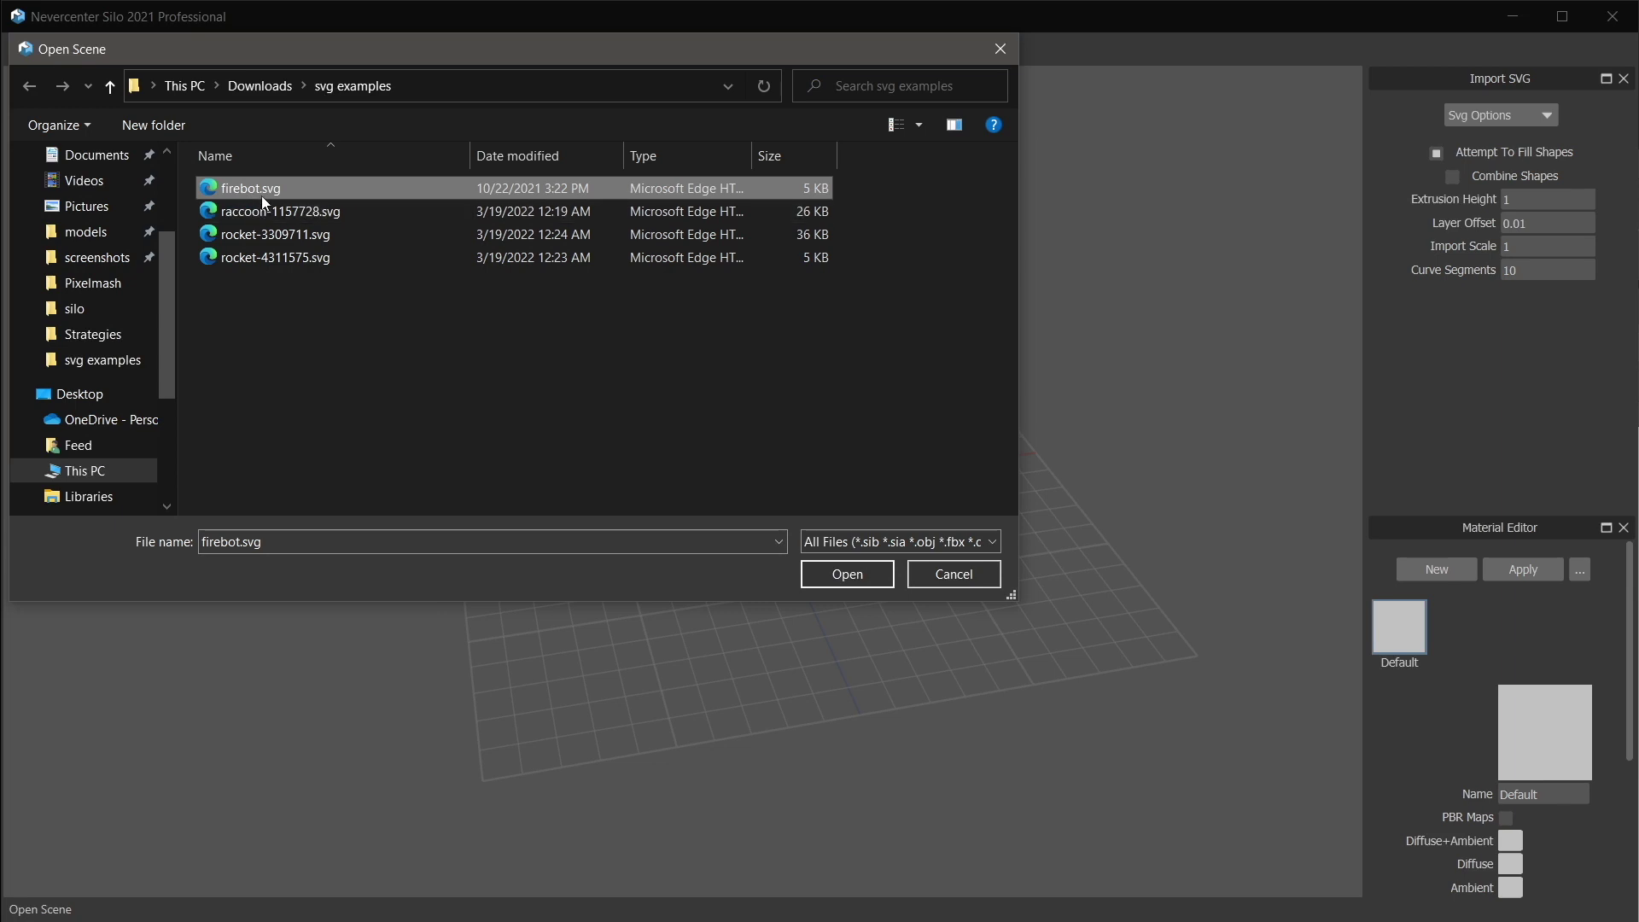
Load firebot.svg as extruded geometry and zoom and orbit around the robot, flame and silo lettering.
left_click(845, 573)
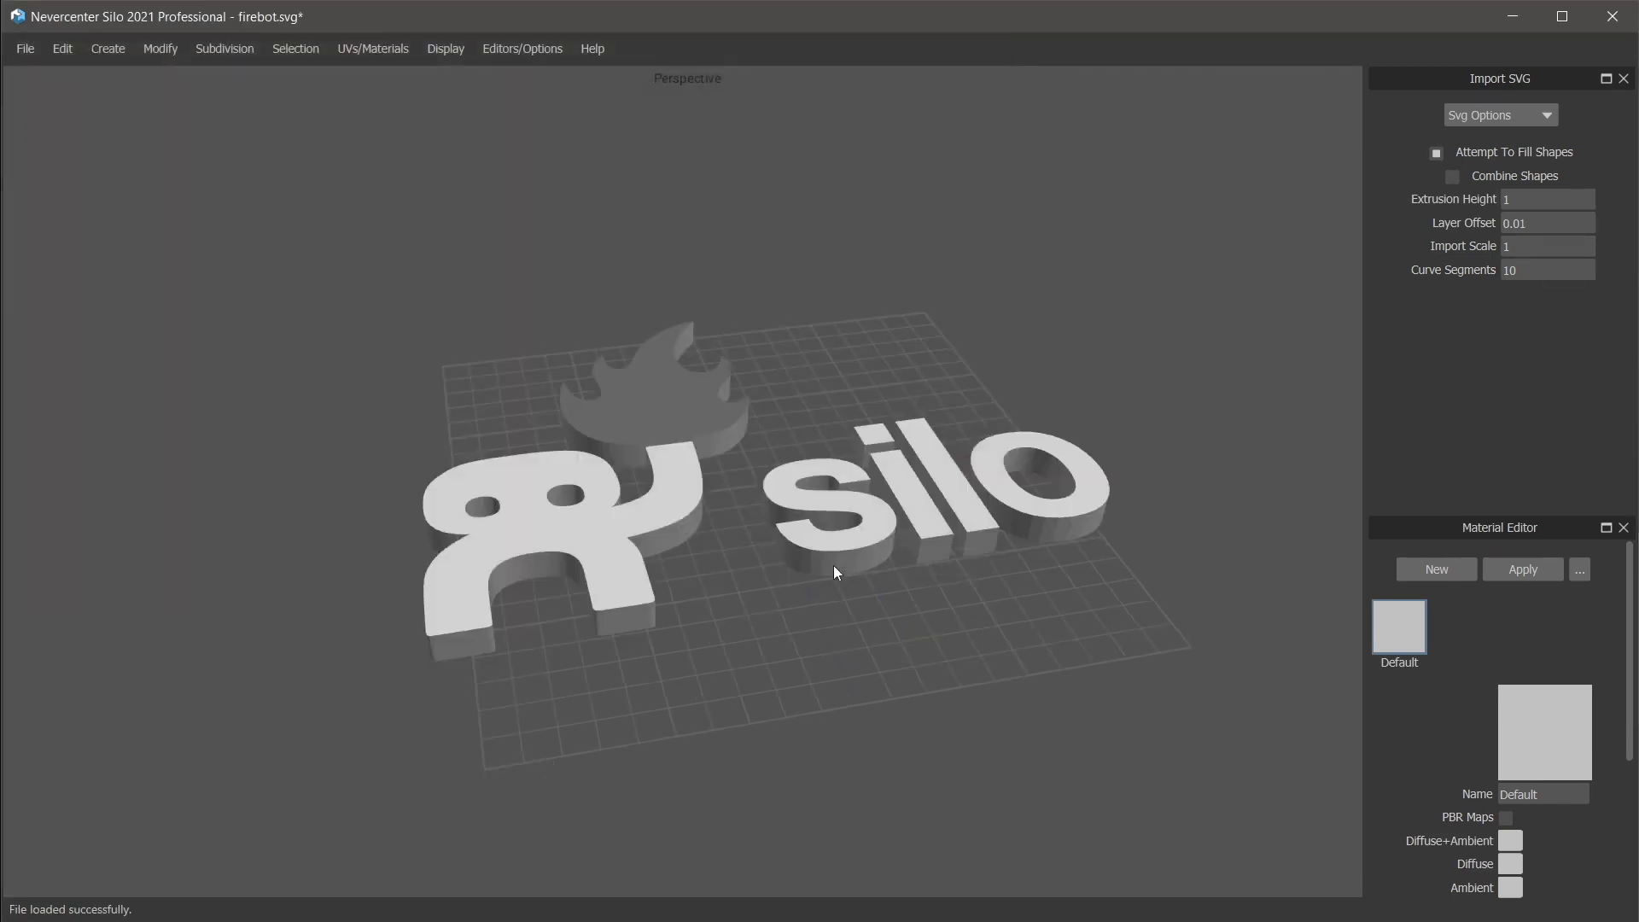
scroll(687, 580, "up", 5)
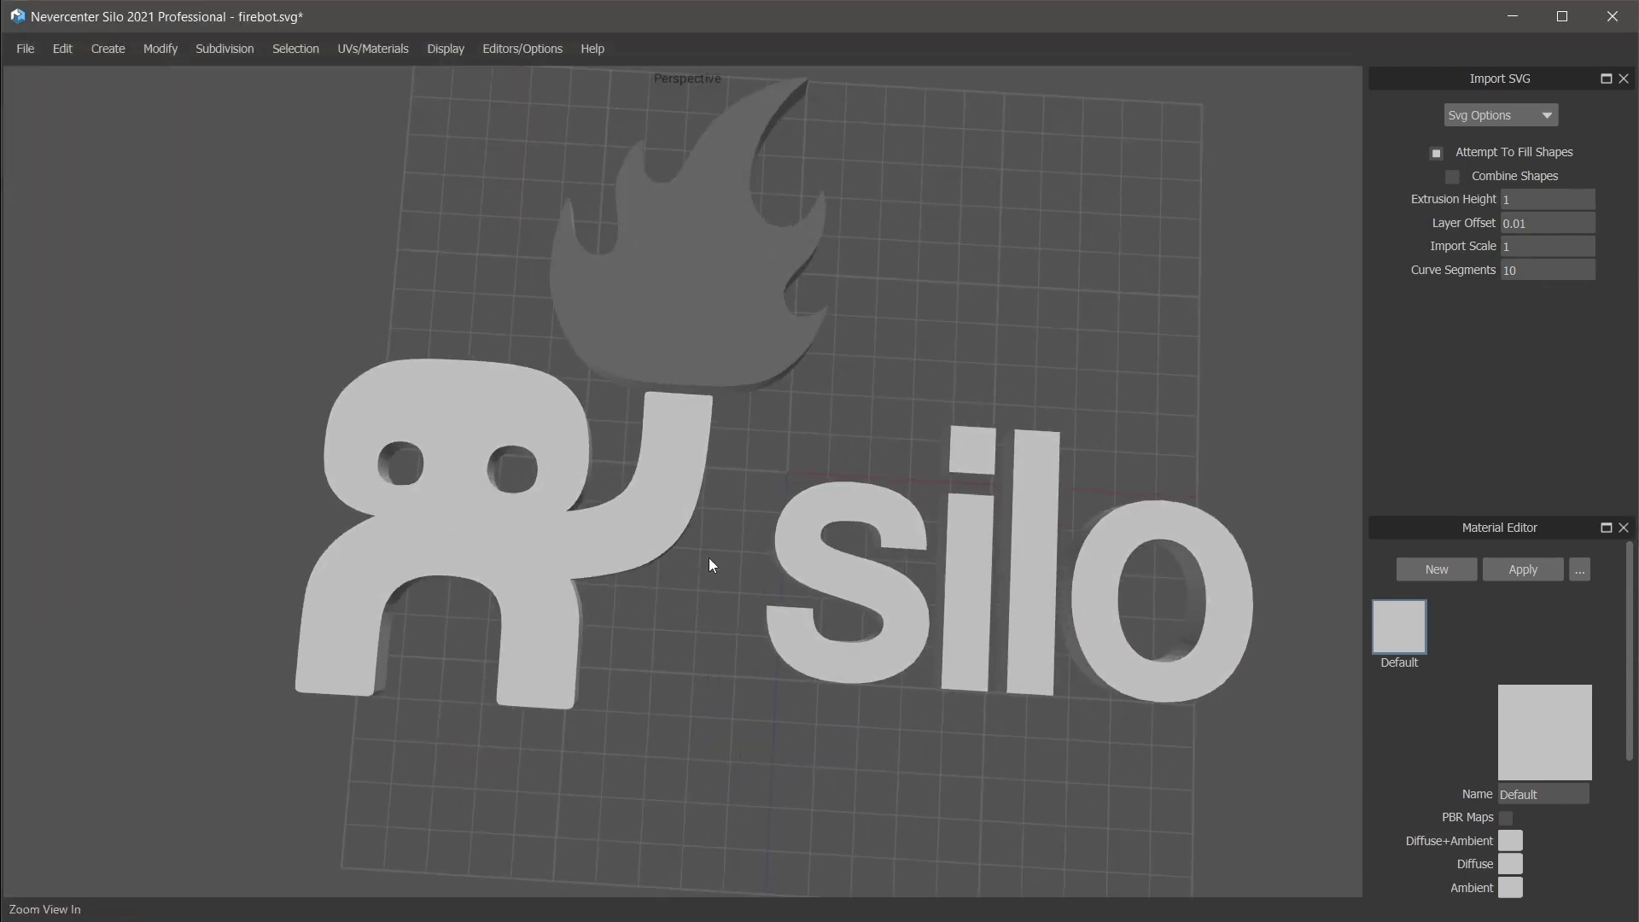
middle_click_drag(705, 650, 732, 631)
scroll(725, 615, "down", 4)
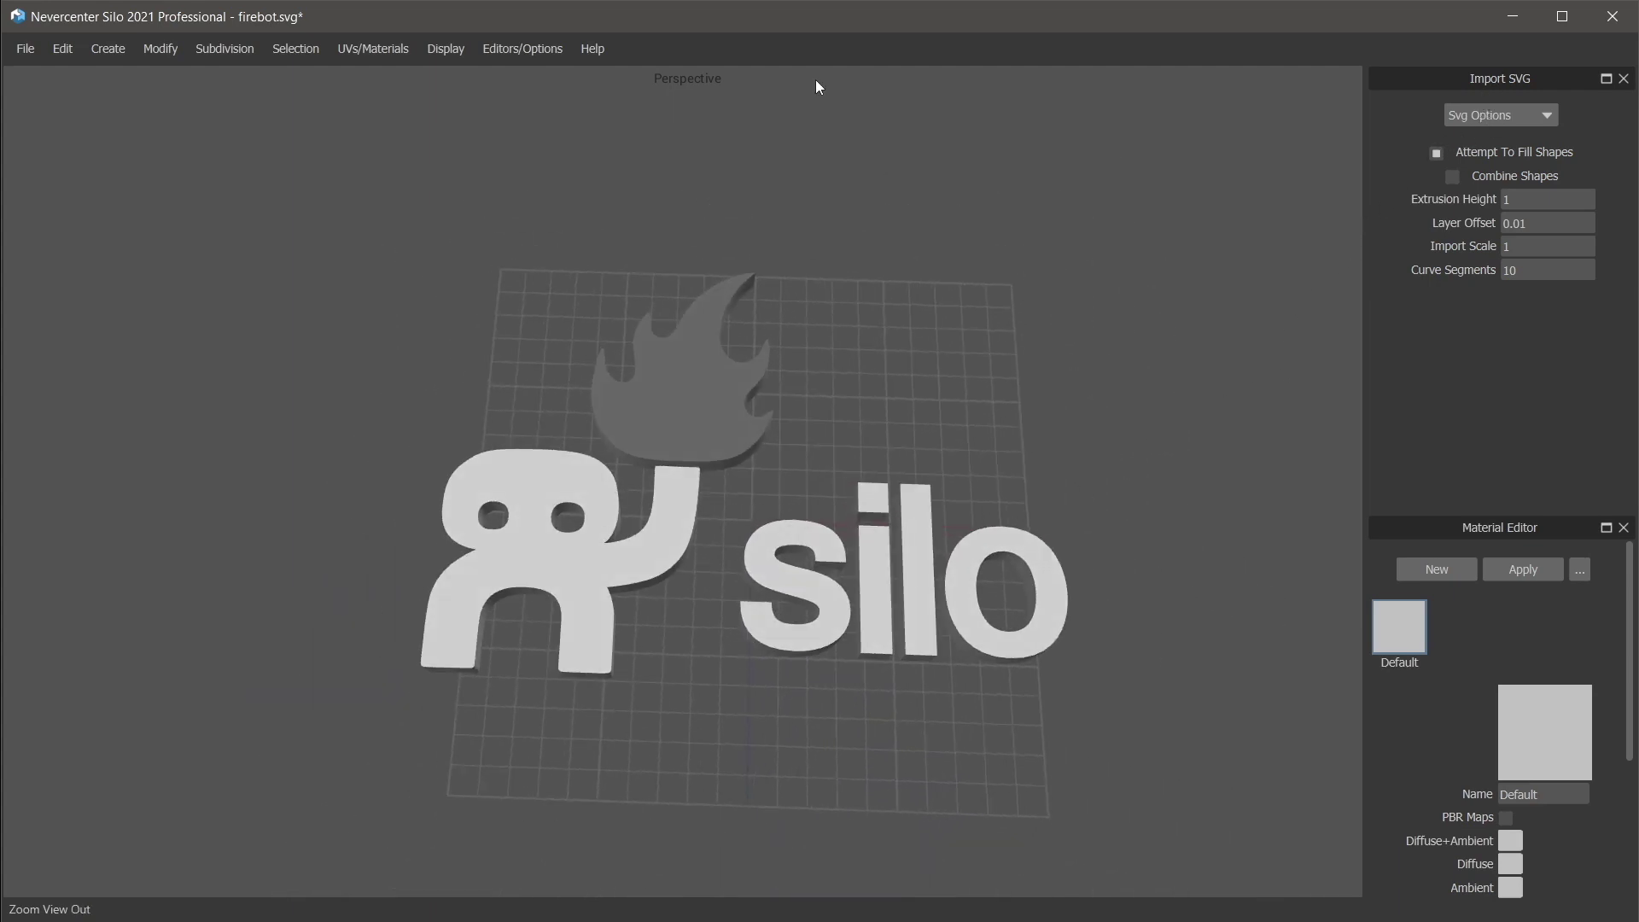
left_click(26, 49)
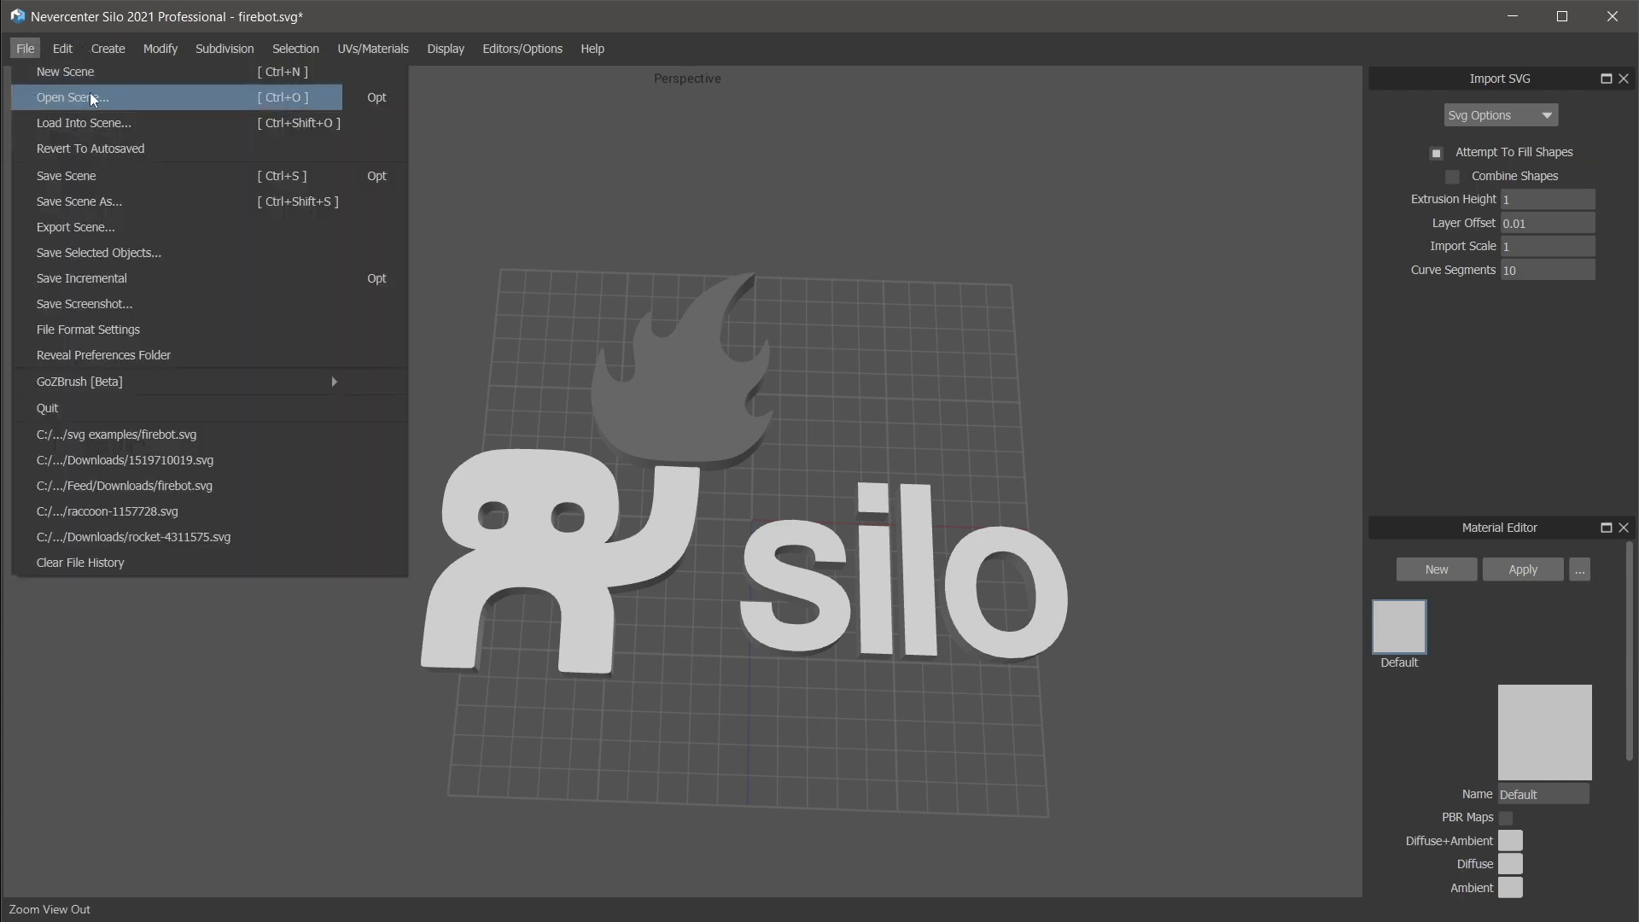
Show the Svg Options file format settings: extrusion height 1, layer offset 0.01, scale 1, 10 curve segments.
left_click(132, 331)
left_click(1534, 113)
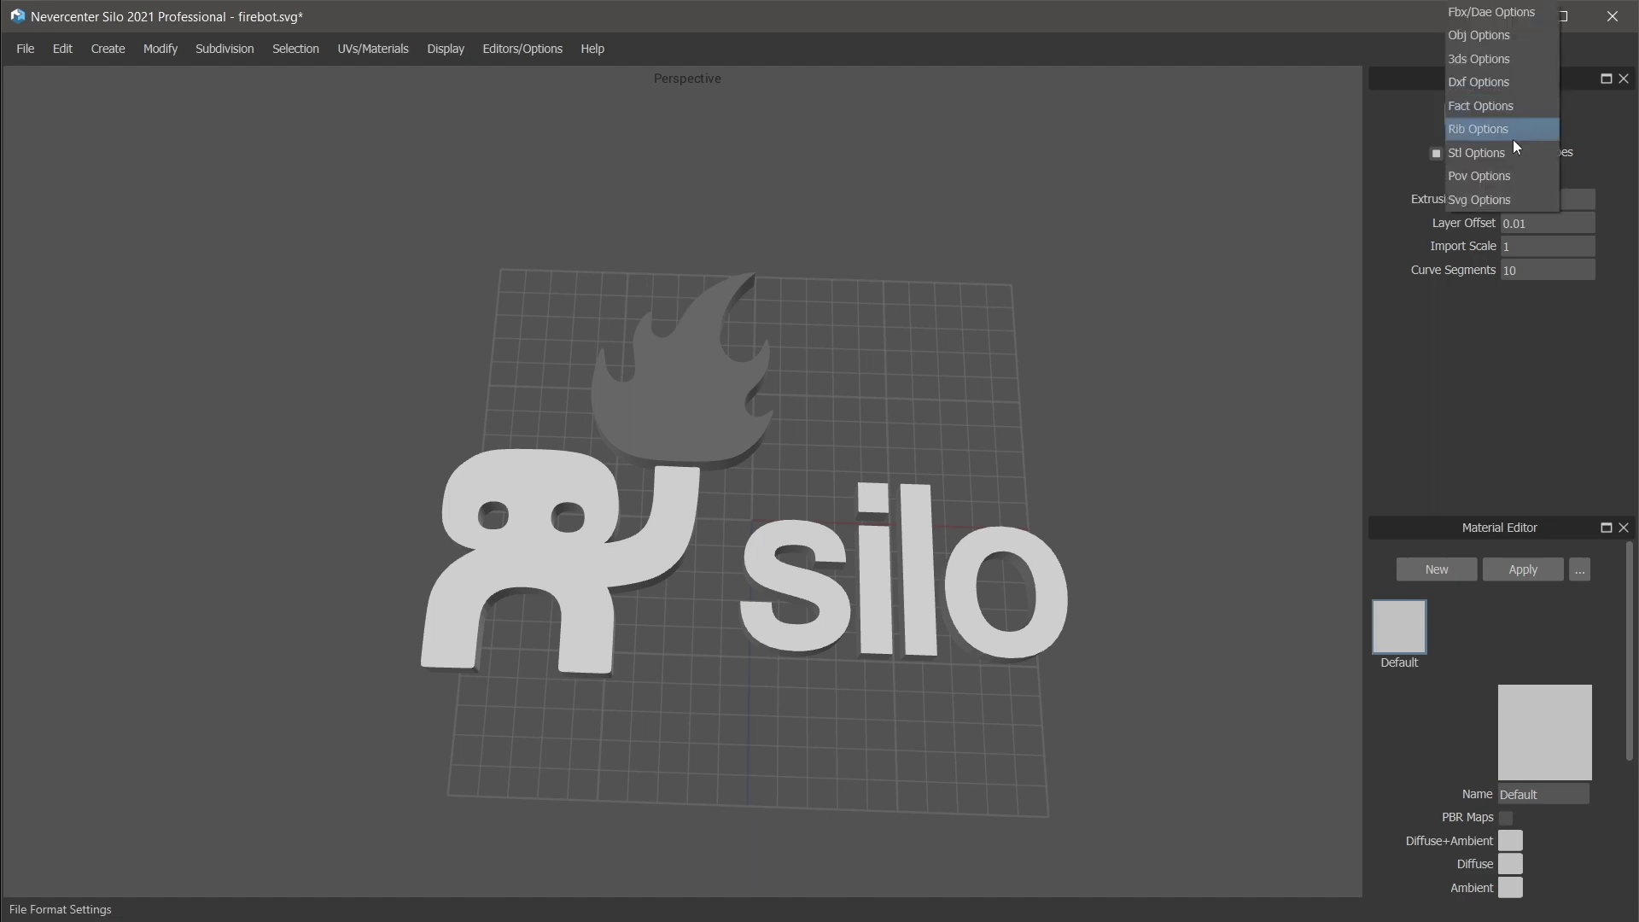
left_click(1499, 194)
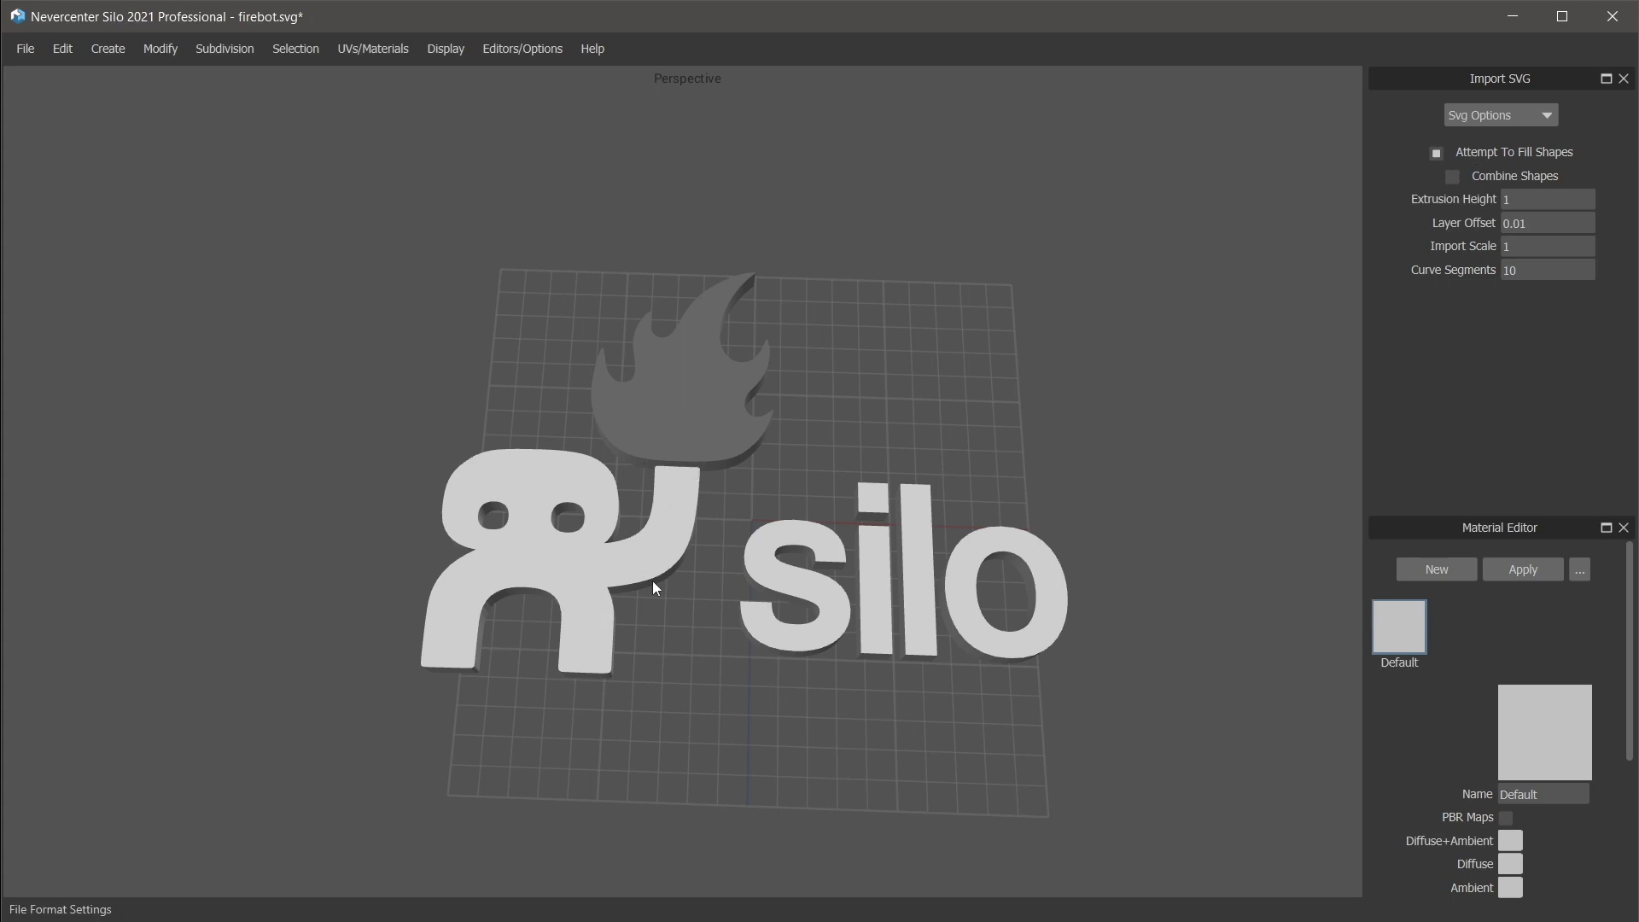
middle_click_drag(652, 578, 713, 569)
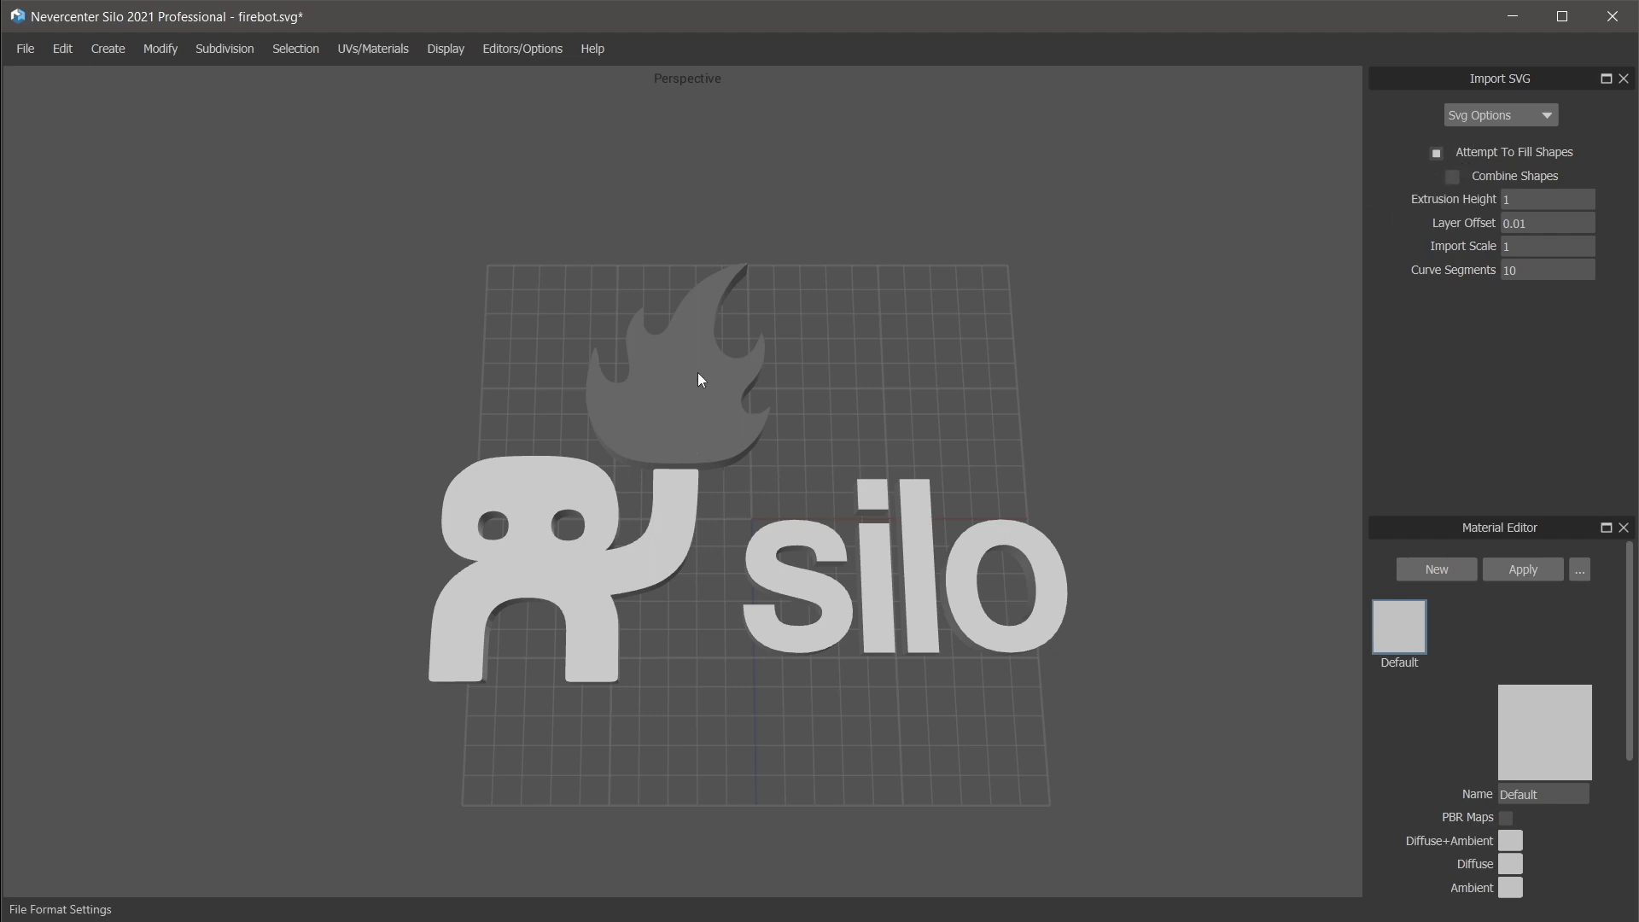
middle_click_drag(692, 390, 687, 395)
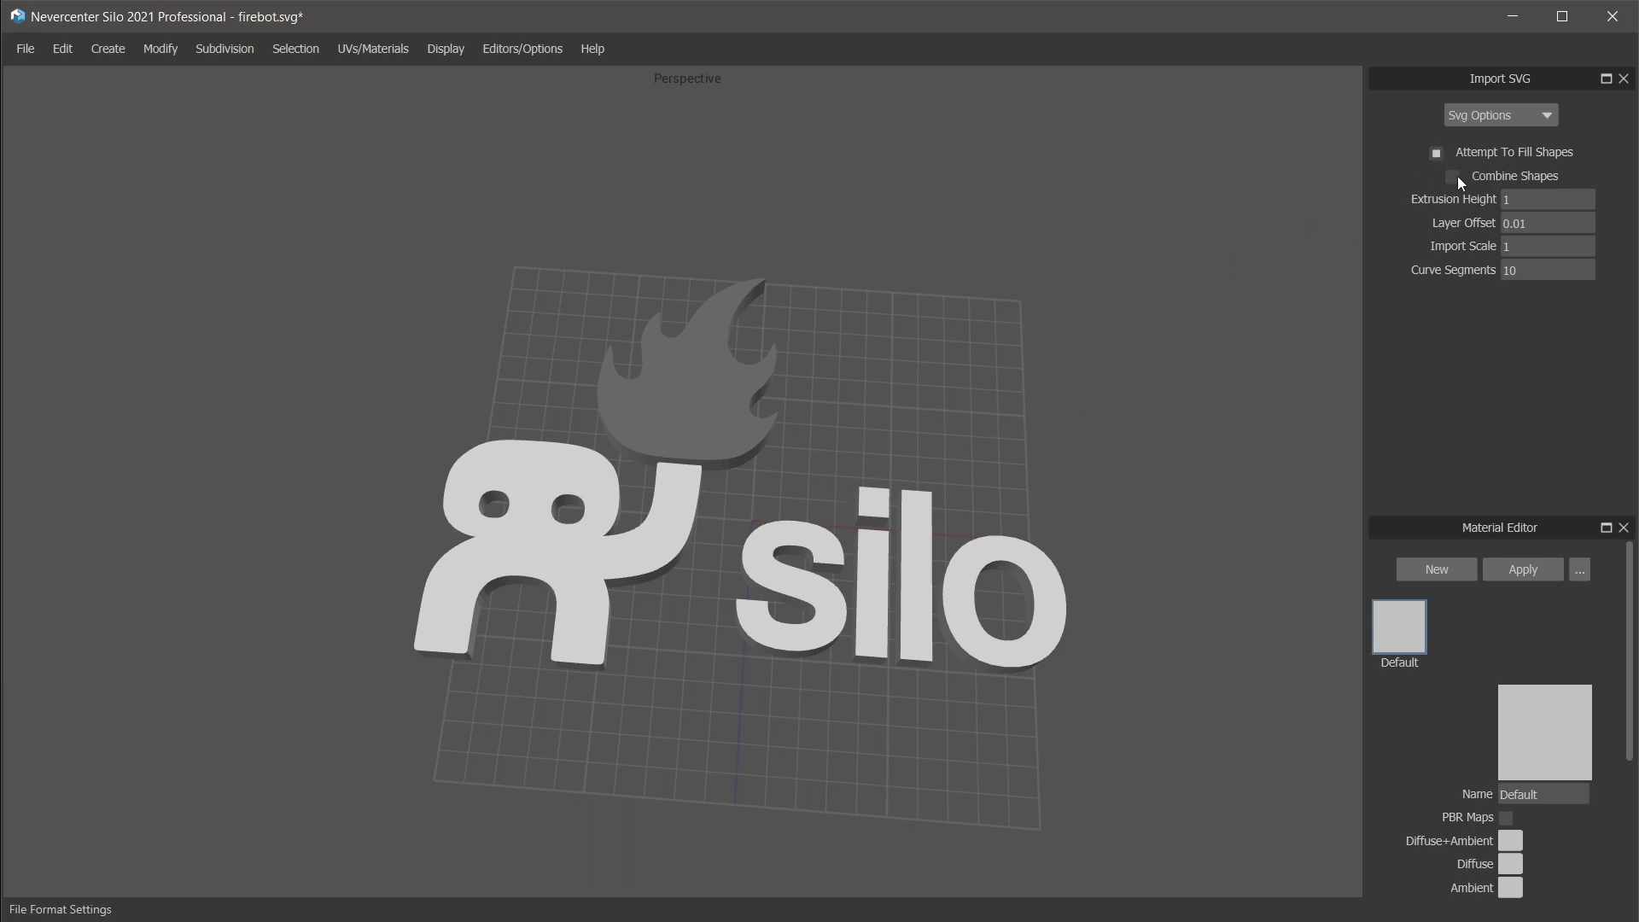
Select the robot-and-flame shape and the silo text in turn, then clear the selection.
left_click(666, 565)
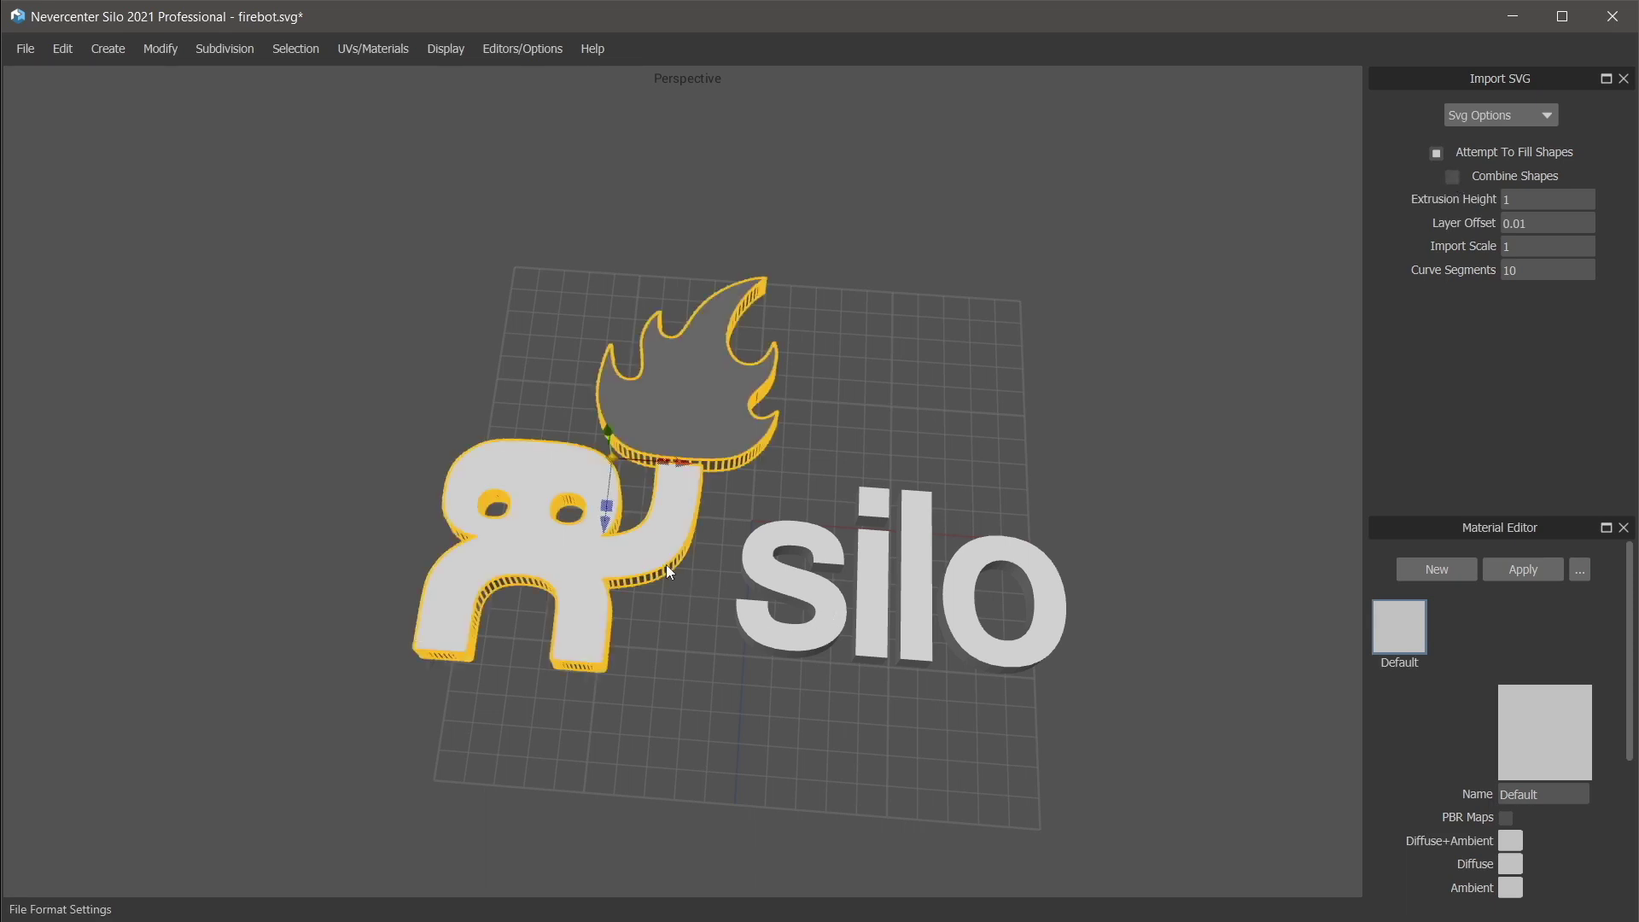
left_click(792, 531)
left_click(730, 423)
left_click(818, 435)
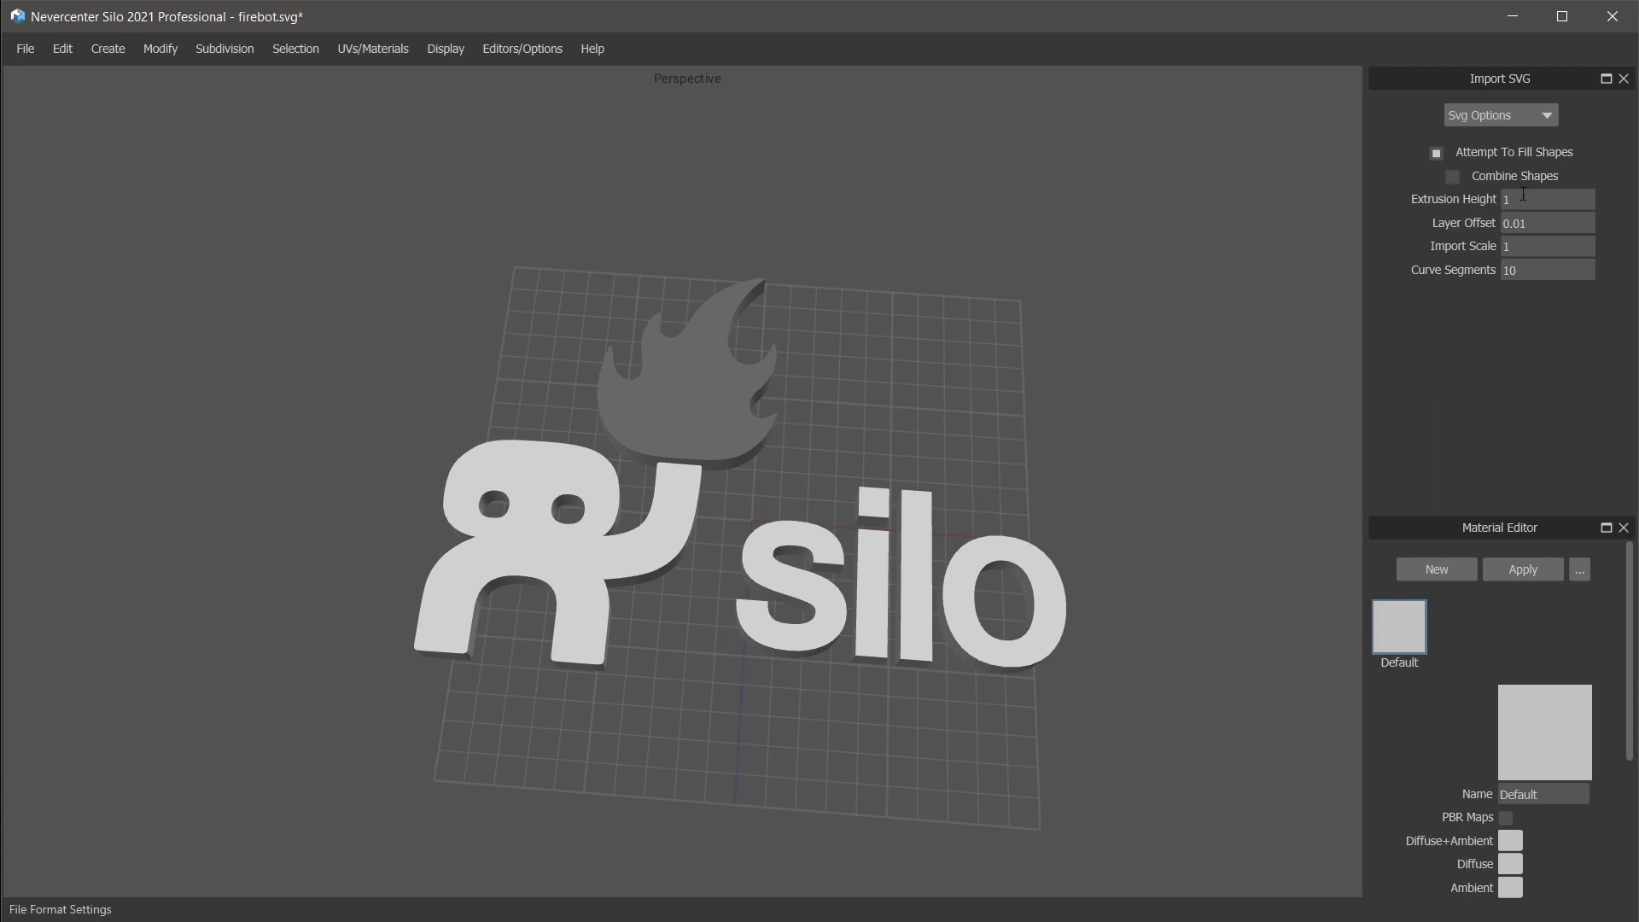
Orbit around the logo to check its extrusion depth, then edit Curve Segments to 10.
middle_click_drag(883, 533, 879, 471)
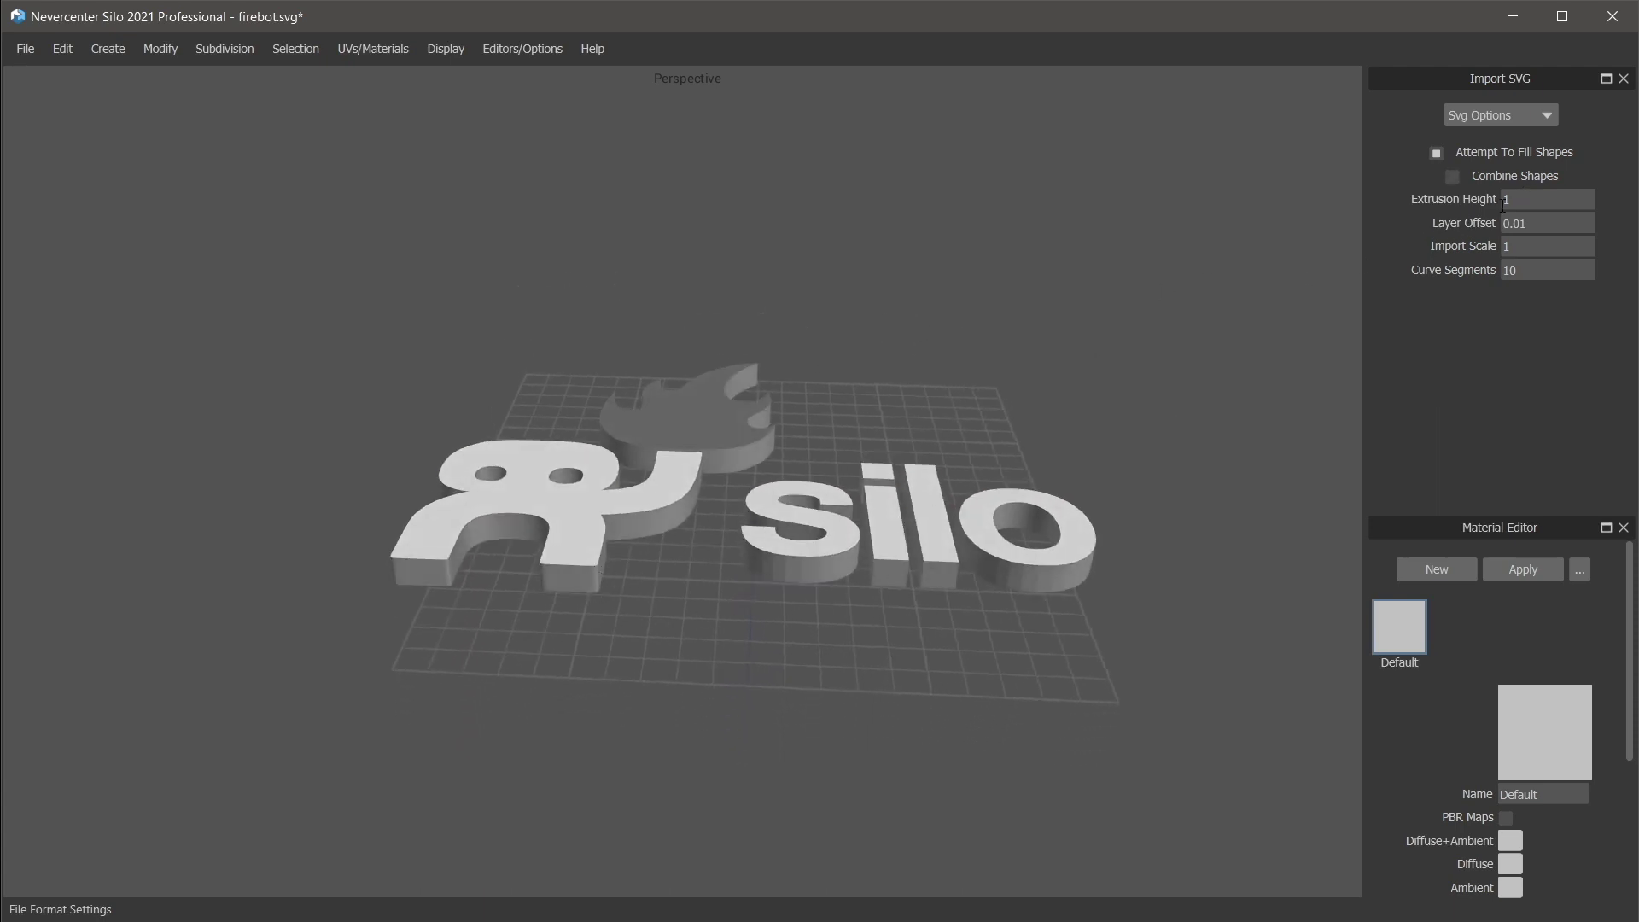
middle_click_drag(1080, 395, 1072, 453)
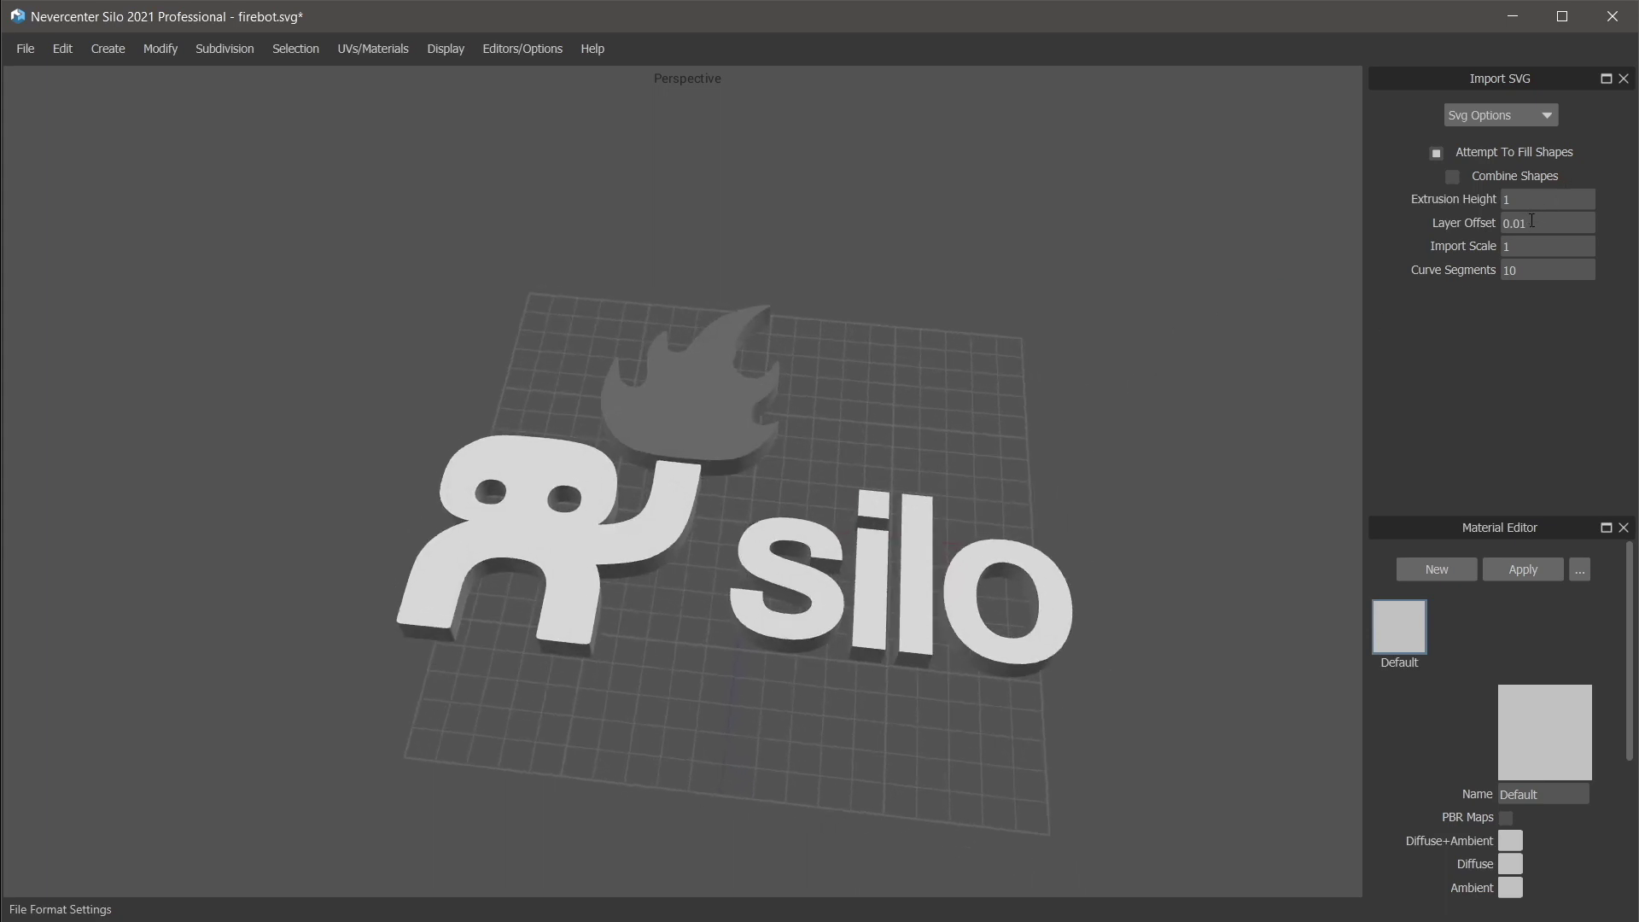
middle_click_drag(1057, 503, 1062, 465)
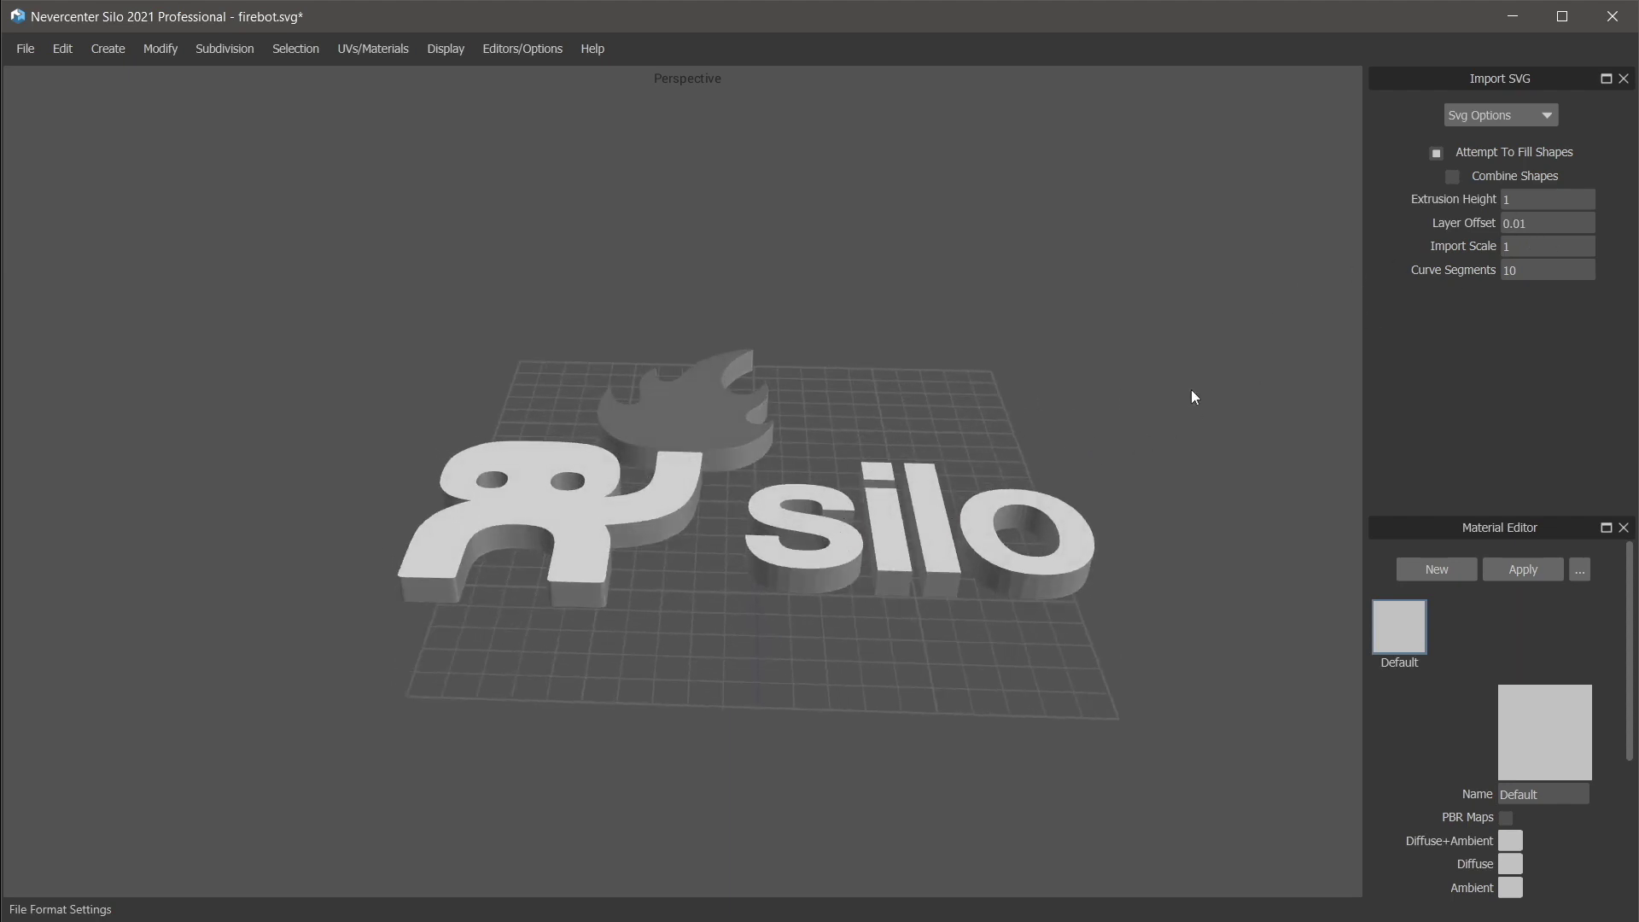
middle_click_drag(1193, 358, 1200, 418)
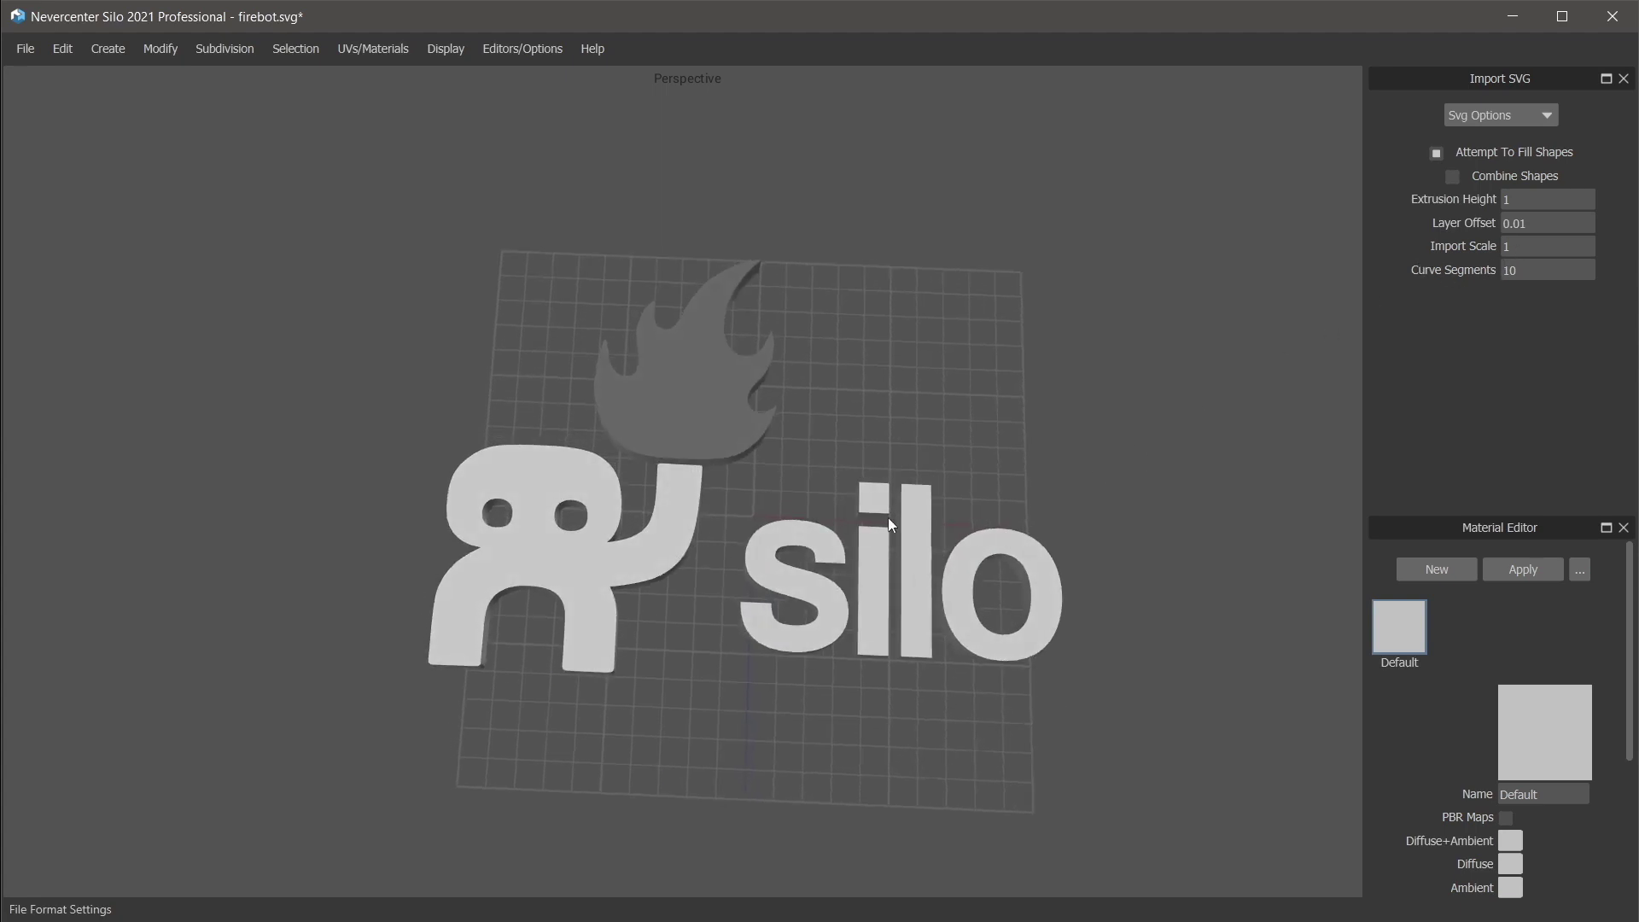
left_click(1504, 271)
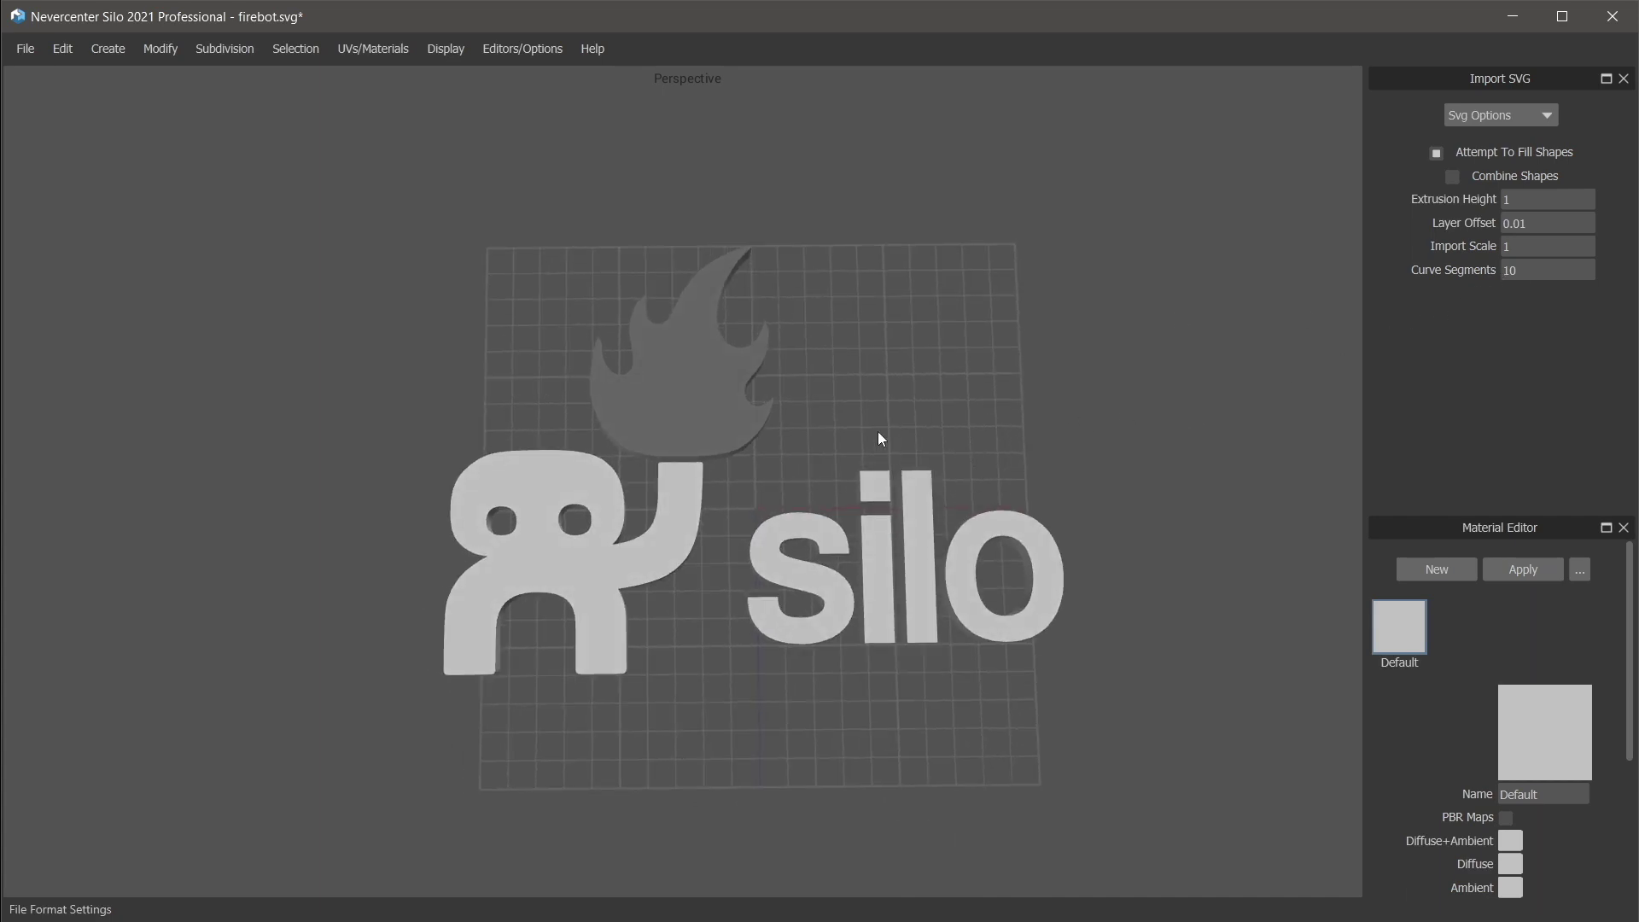
Select the robot-and-flame object and pick the flame's face in face mode, then deselect it.
middle_click_drag(817, 514, 743, 600)
left_click(719, 515)
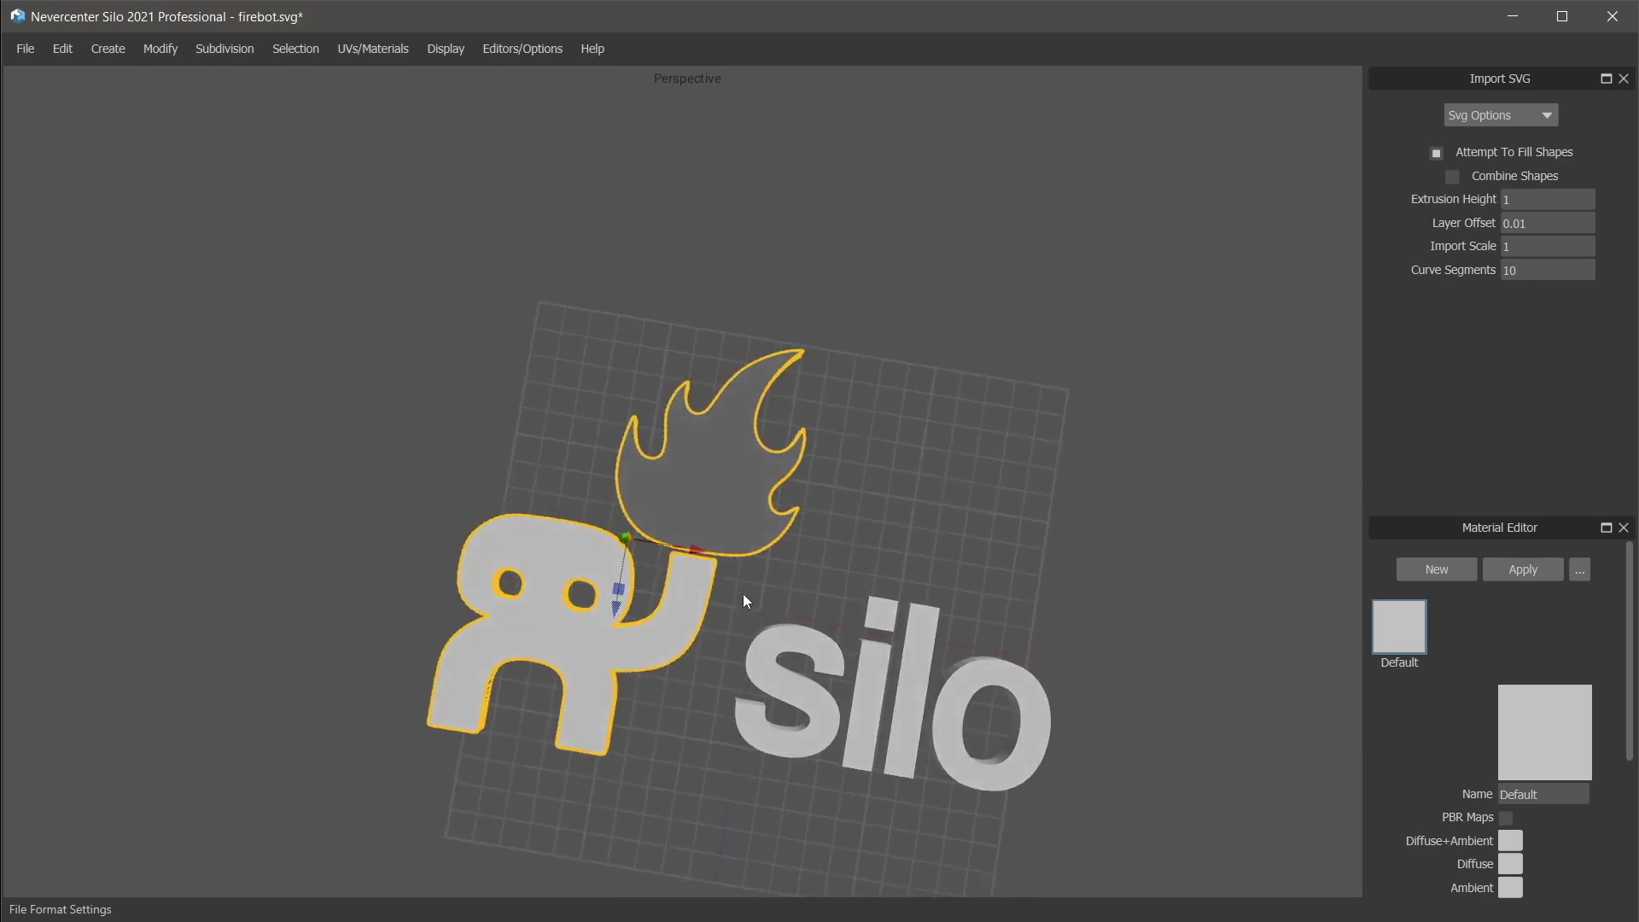
key("d")
left_click(716, 495)
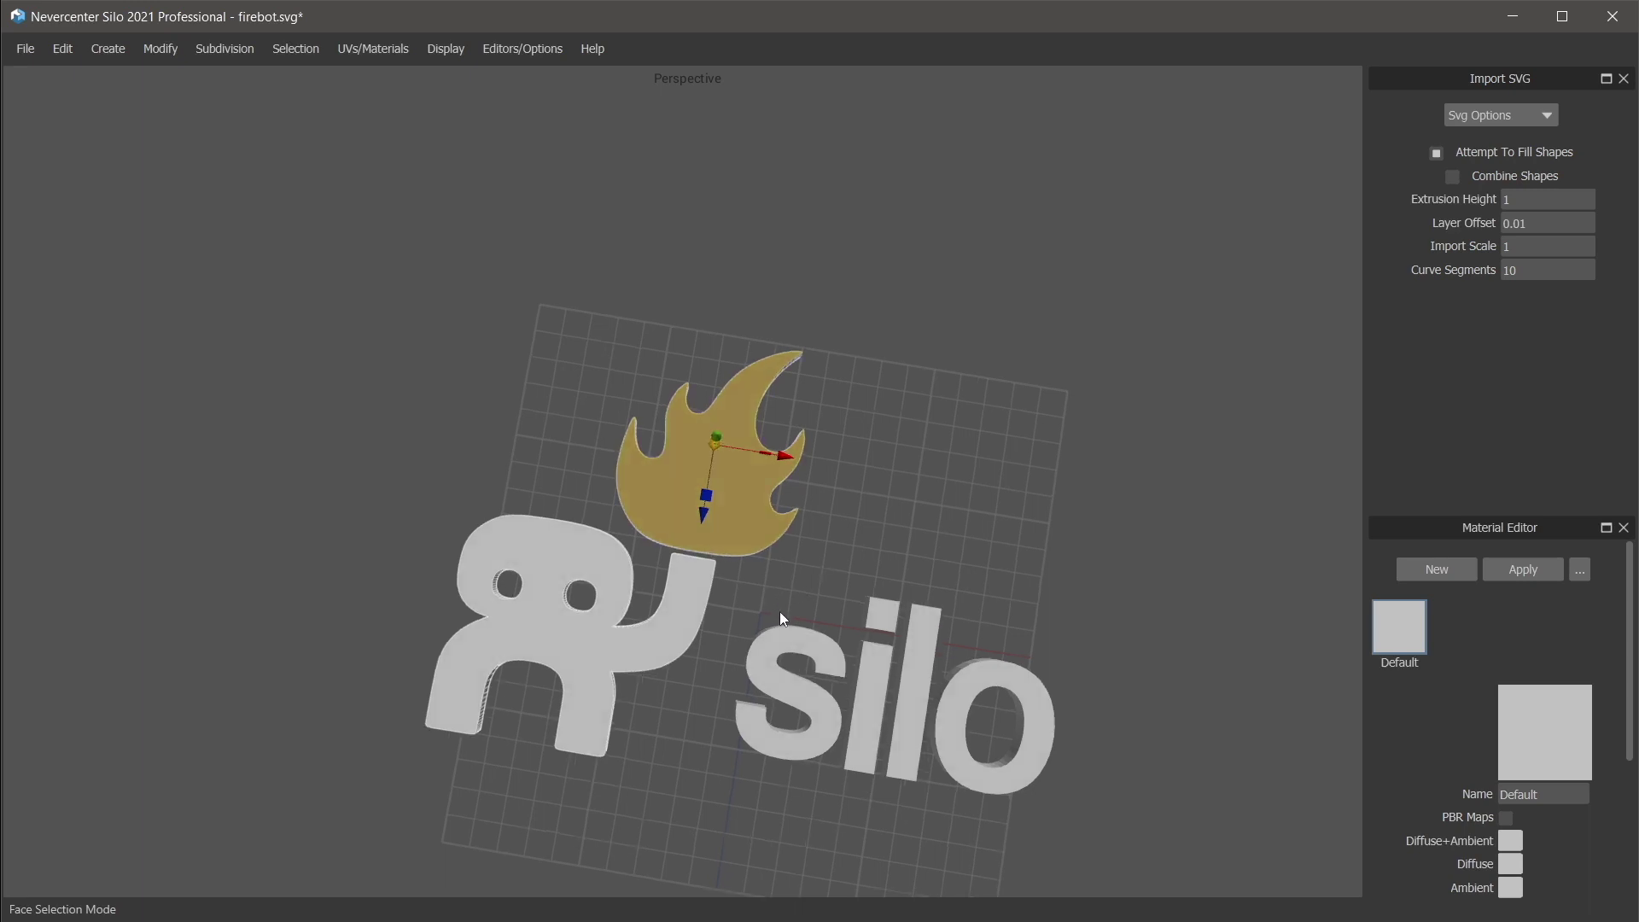
middle_click_drag(779, 622, 799, 550)
left_click(852, 522)
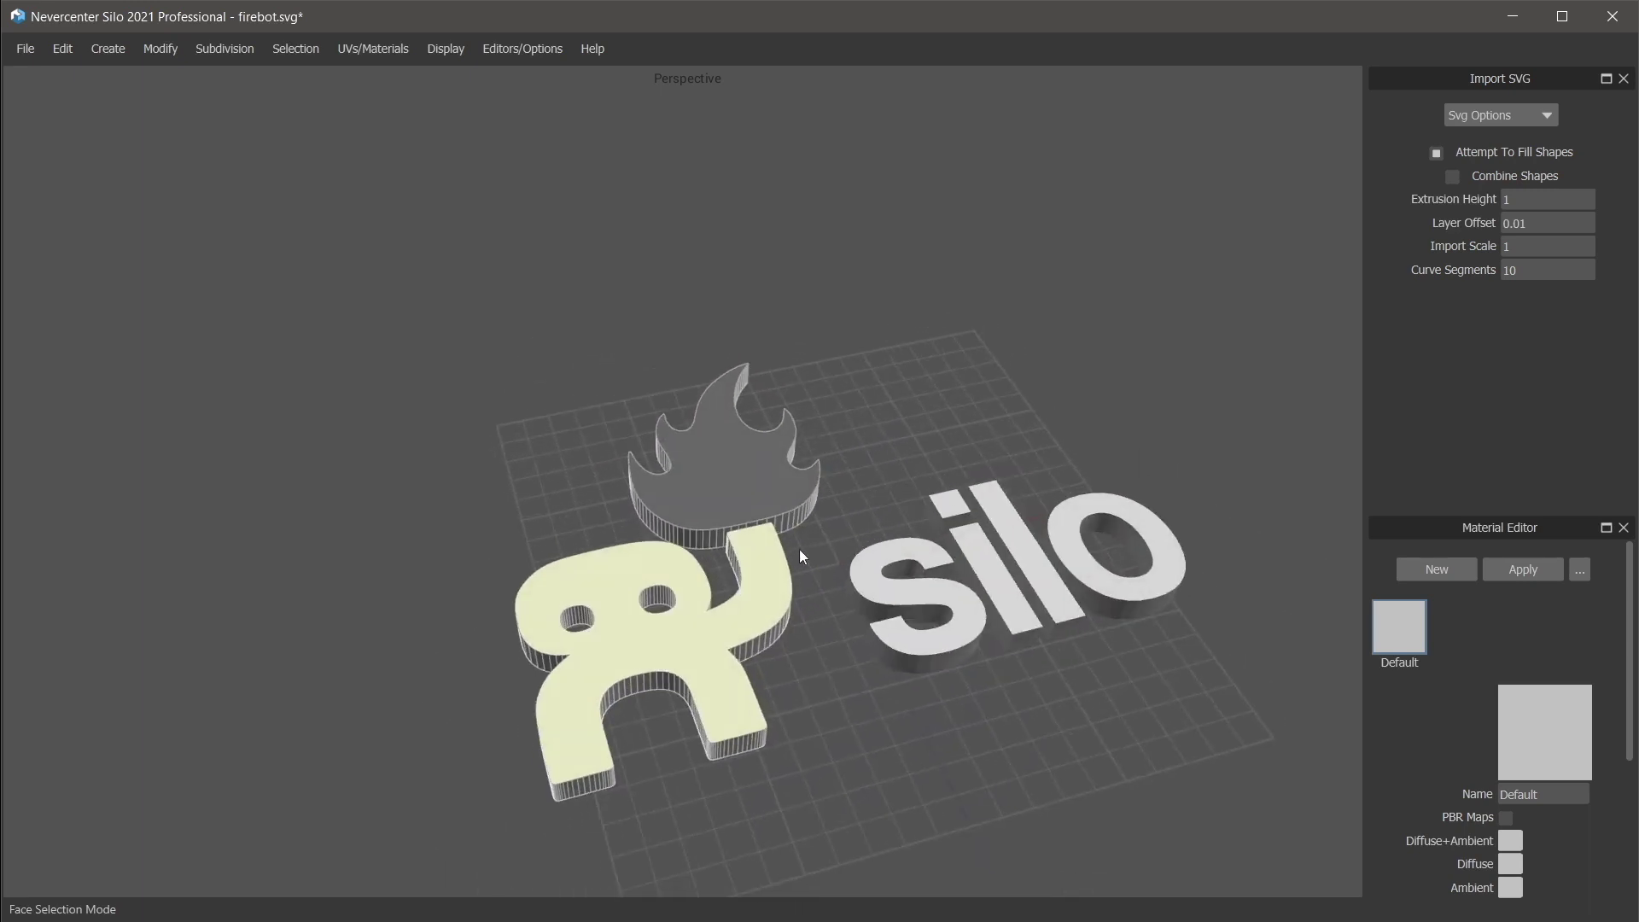
Cut a new edge between a bottom and a top flame vertex, then return to object mode.
scroll(853, 482, "up", 4)
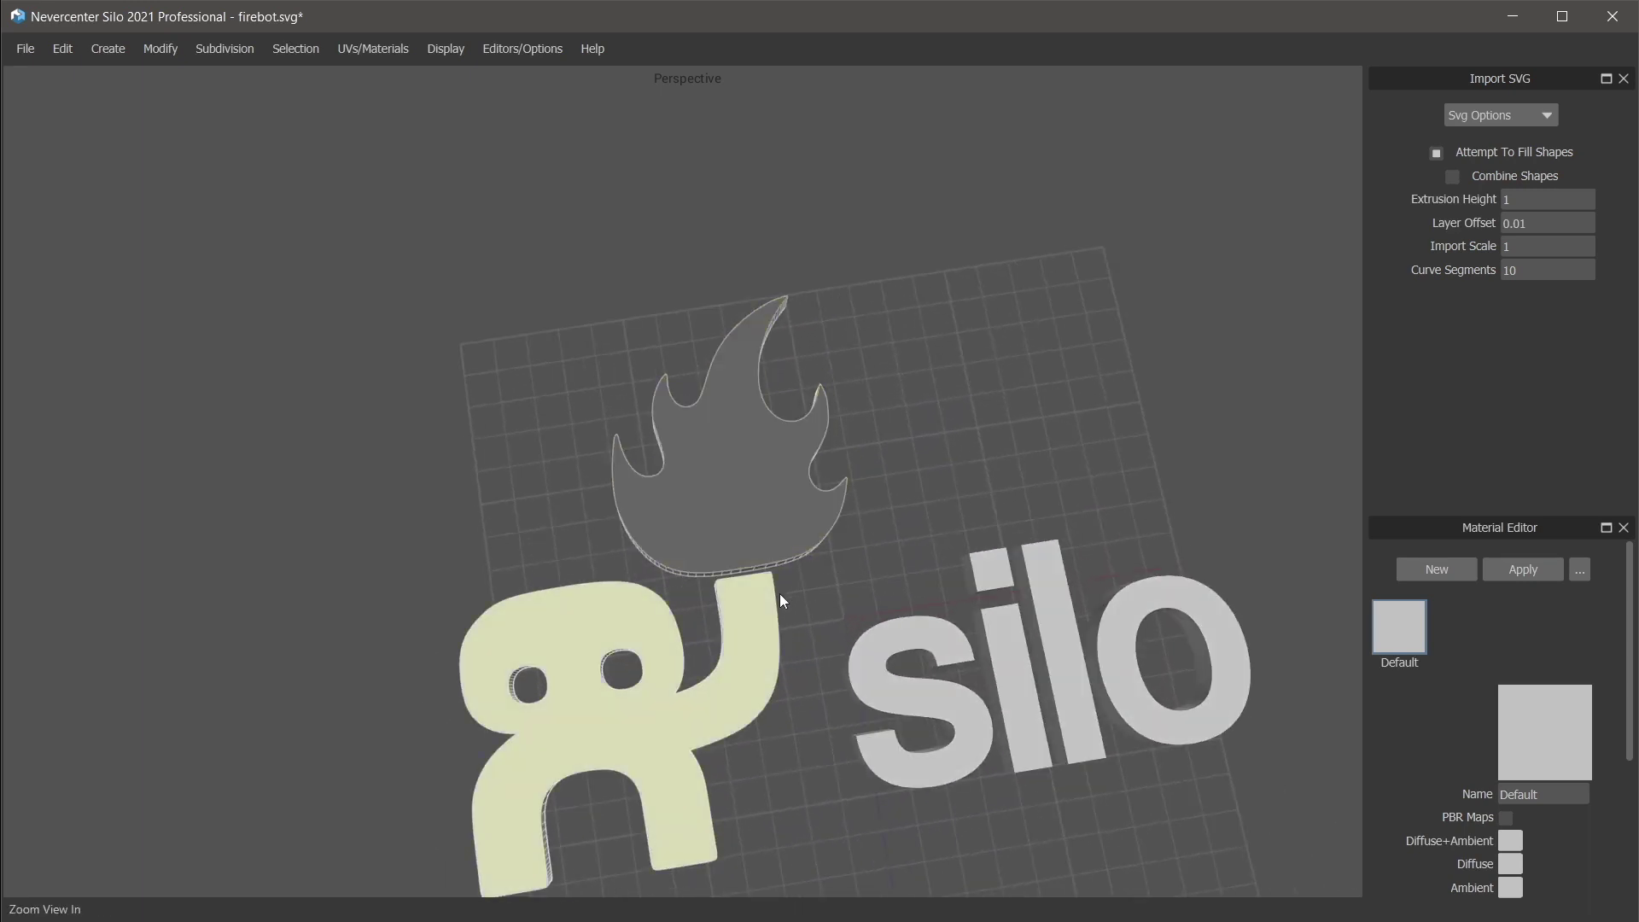
key("a")
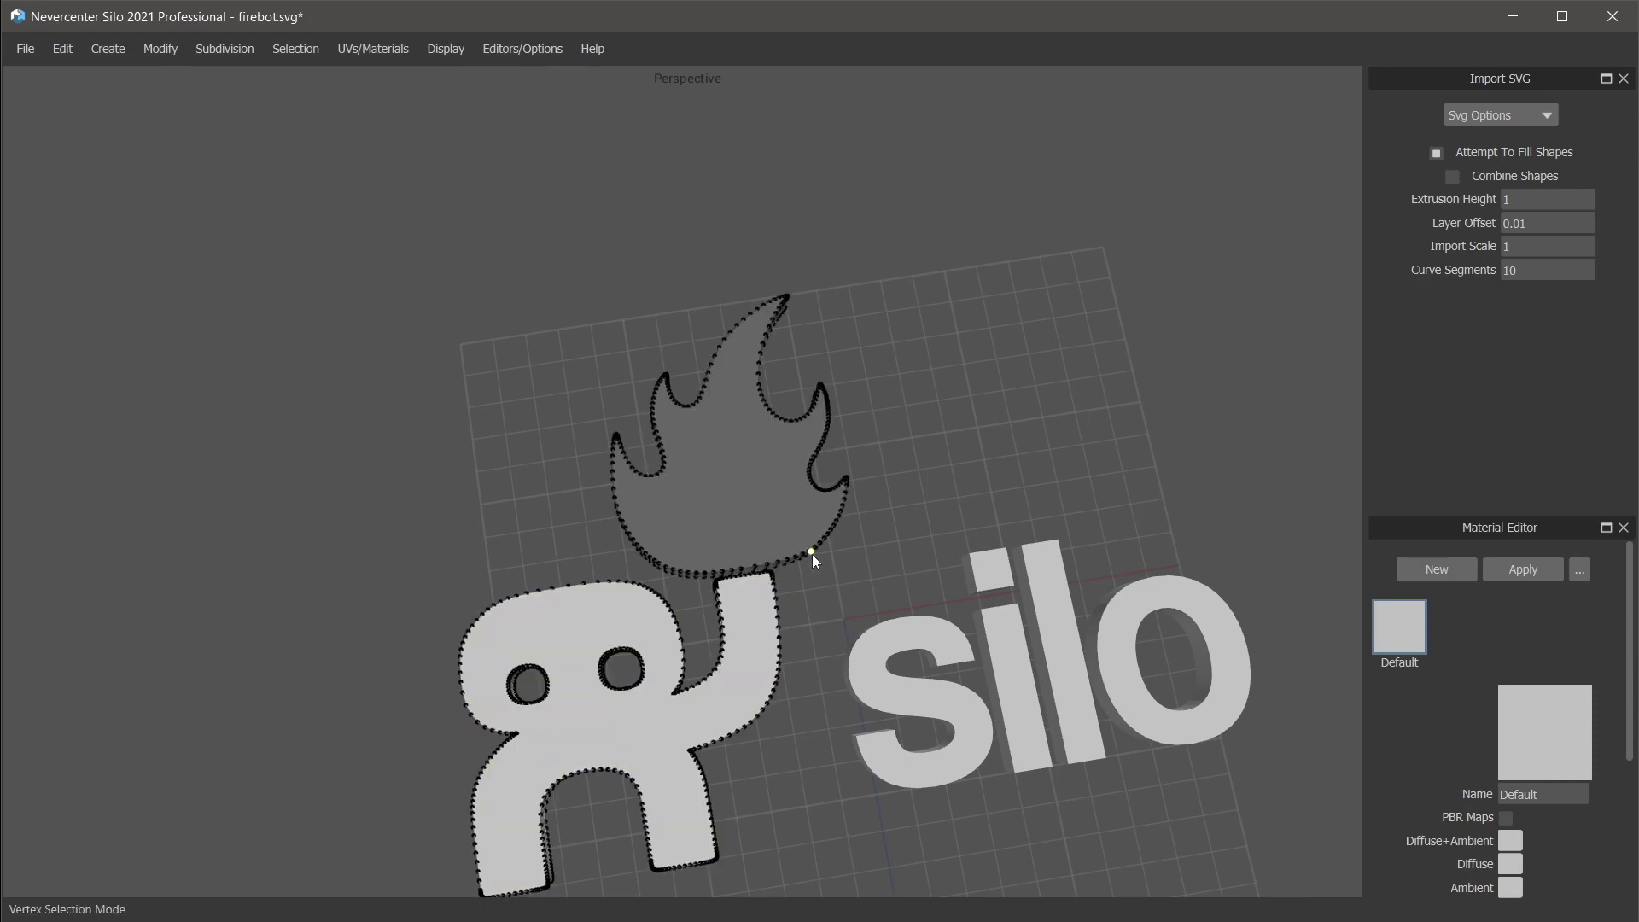
left_click(767, 564)
left_click(695, 407, "shift")
key("c")
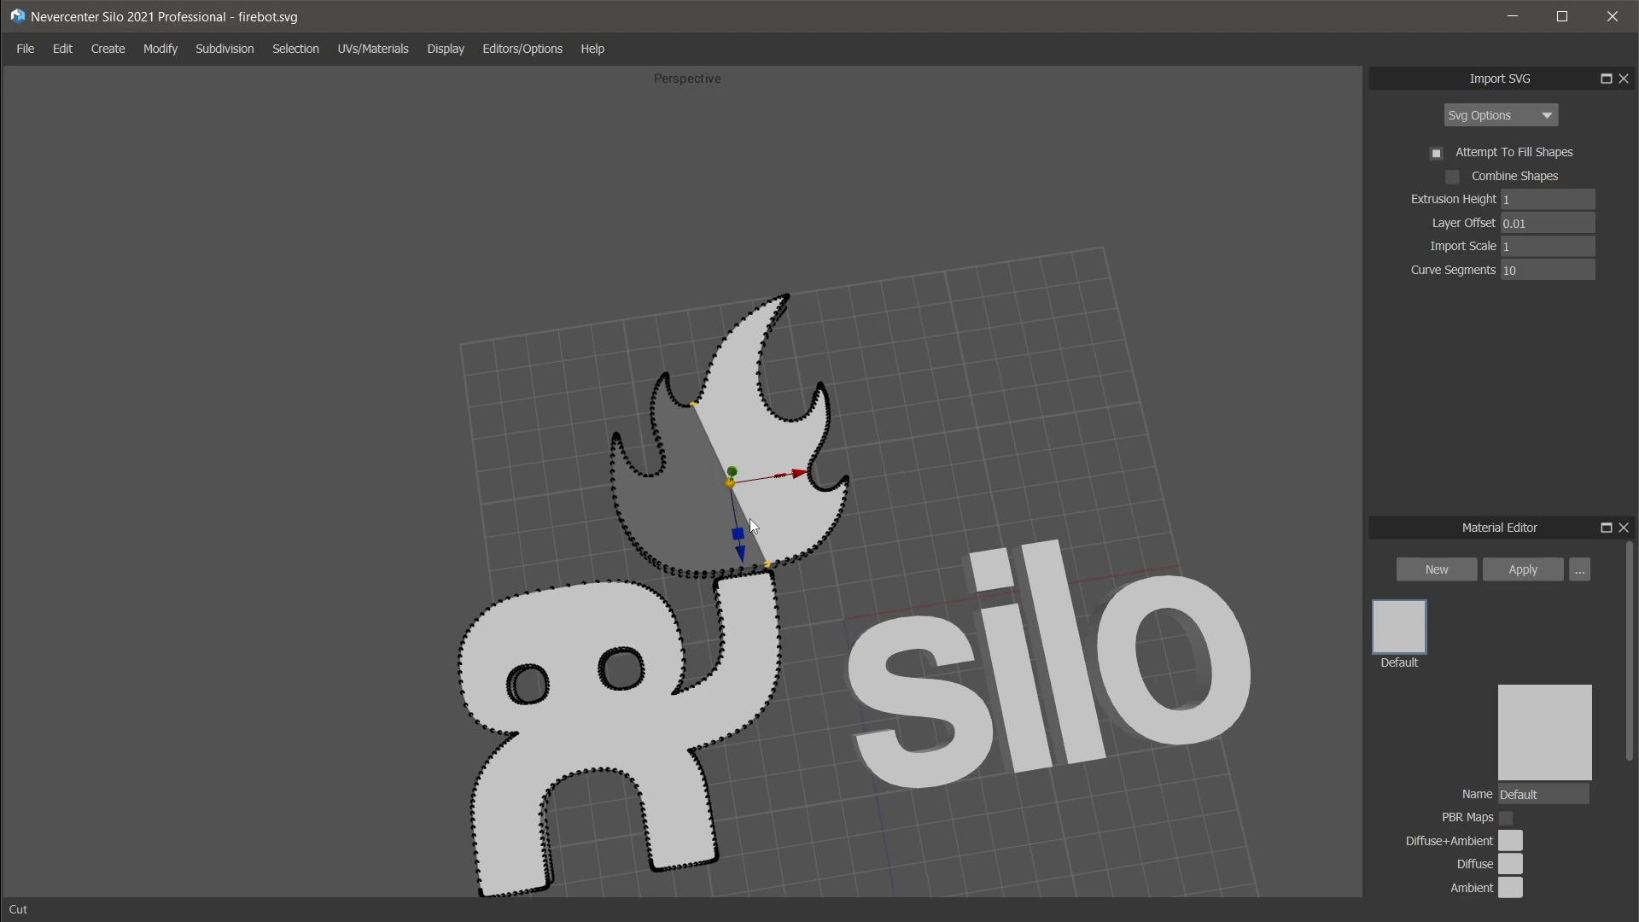
key("f")
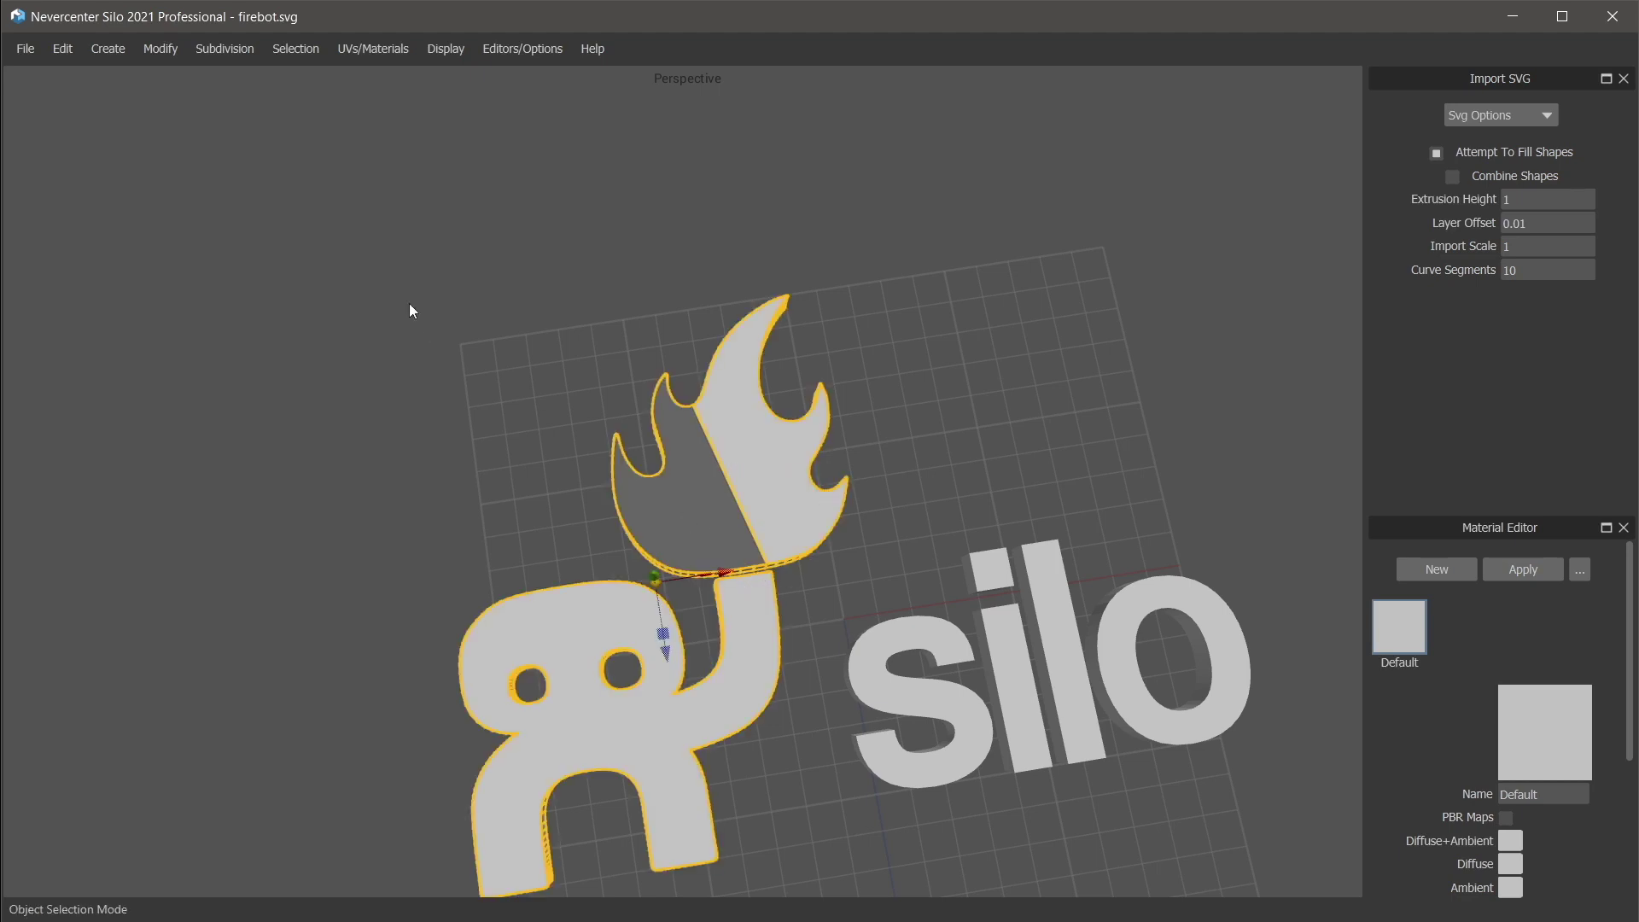
left_click(162, 49)
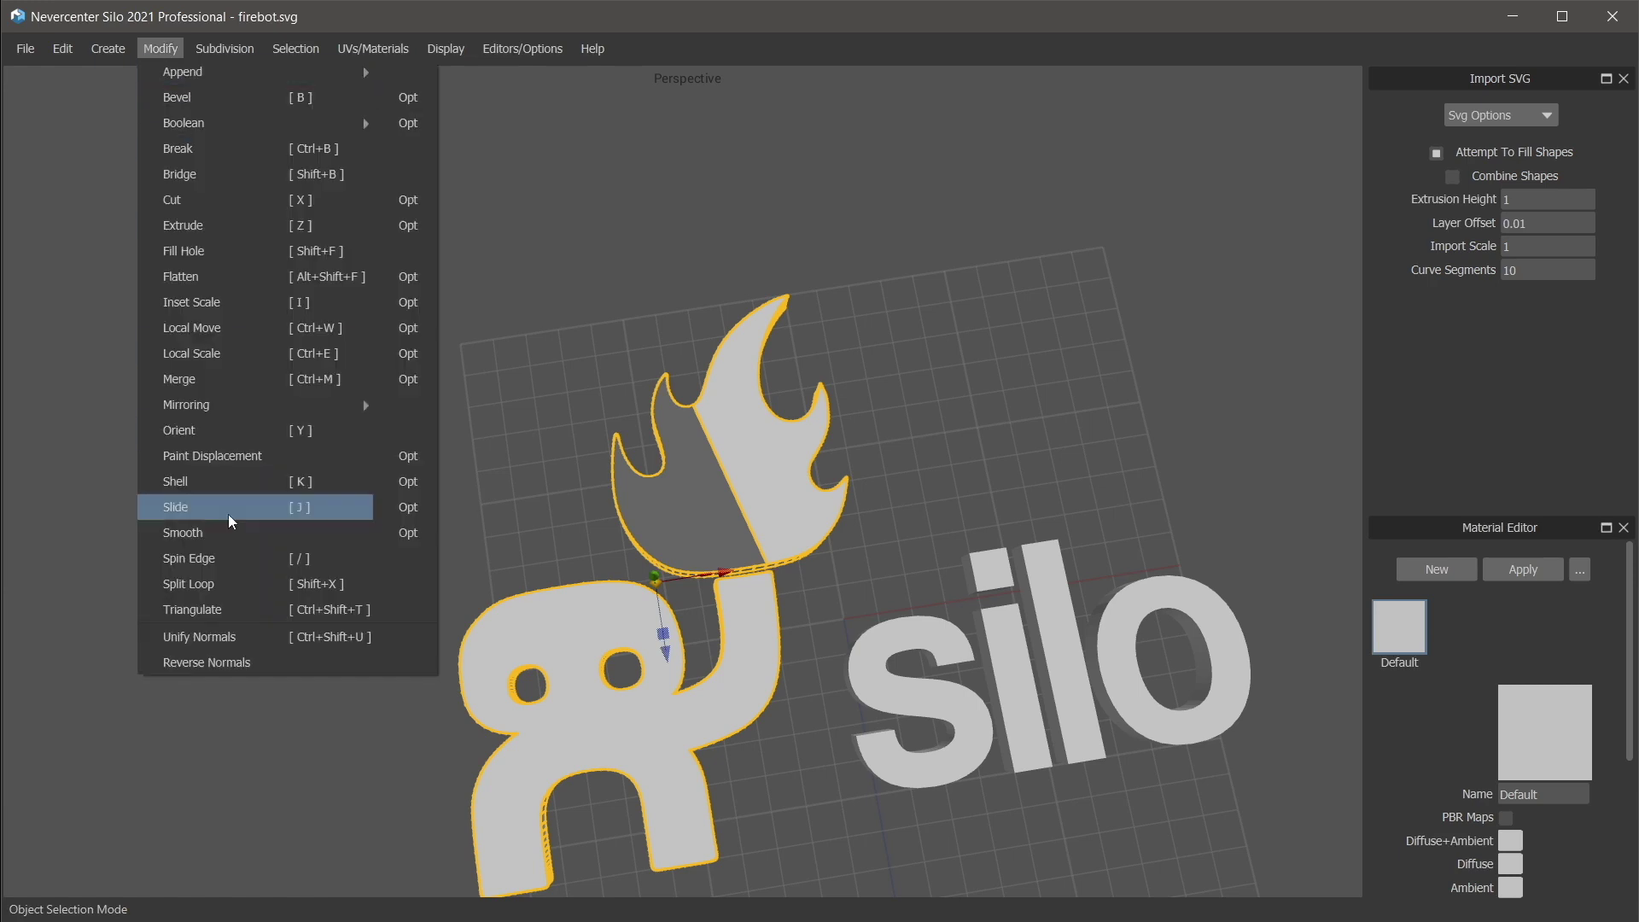
Unify the object's normals so the flame shades consistently, then deselect it.
left_click(233, 637)
left_click(902, 517)
middle_click_drag(905, 522, 854, 639)
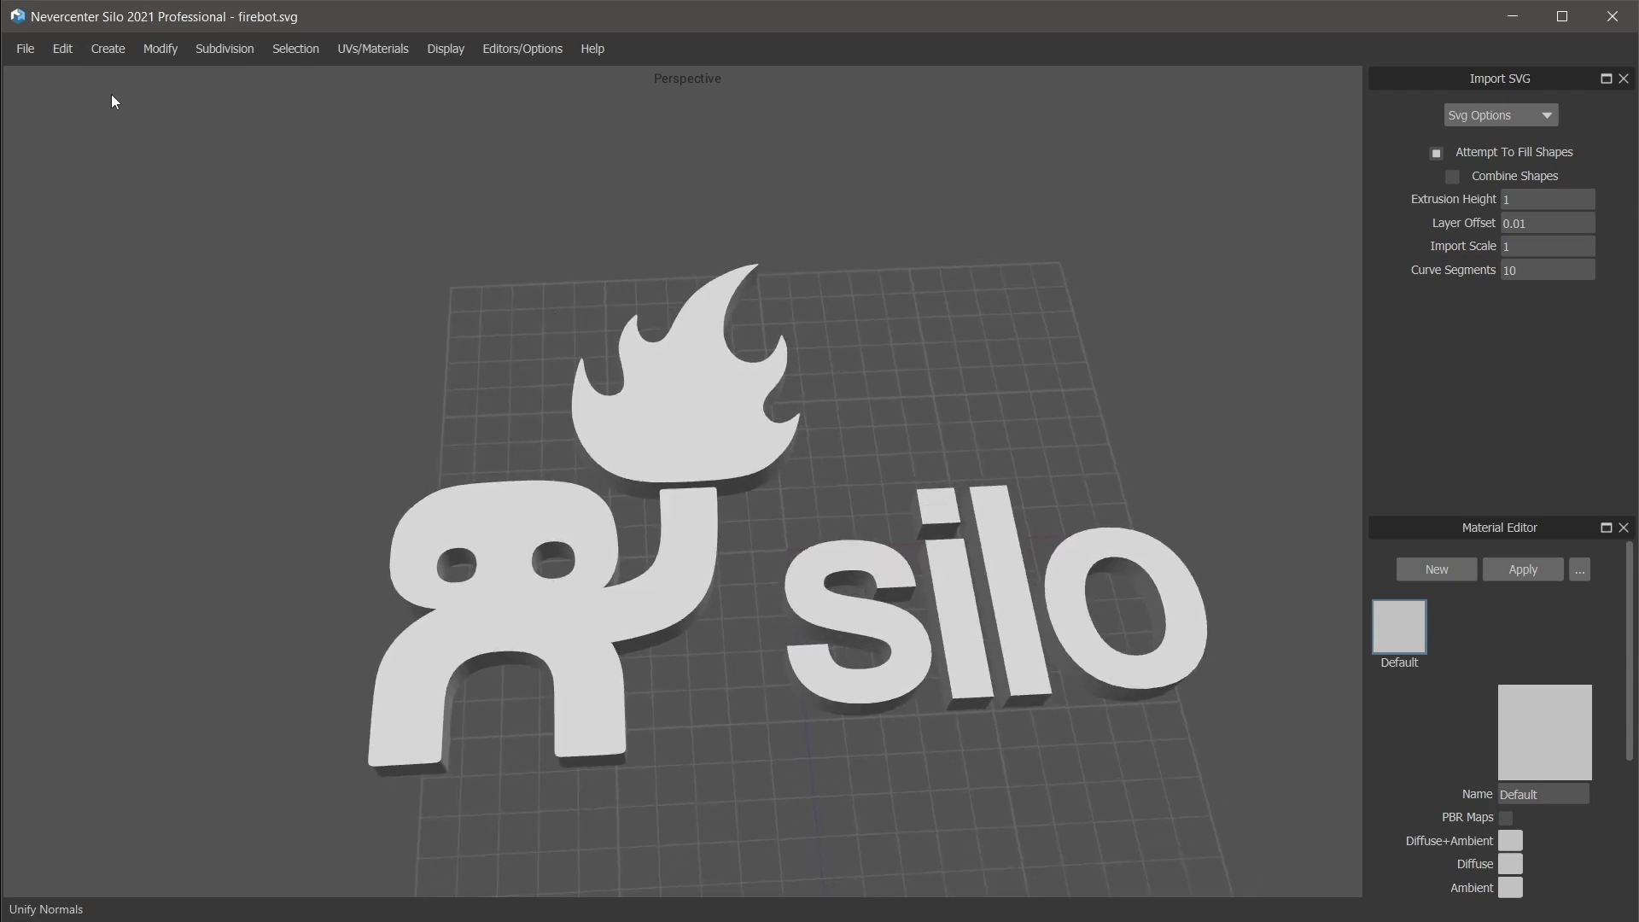
Select all logo objects with Ctrl+A and delete them.
left_click(26, 48)
left_click(26, 48)
key("ctrl+a")
key("Delete")
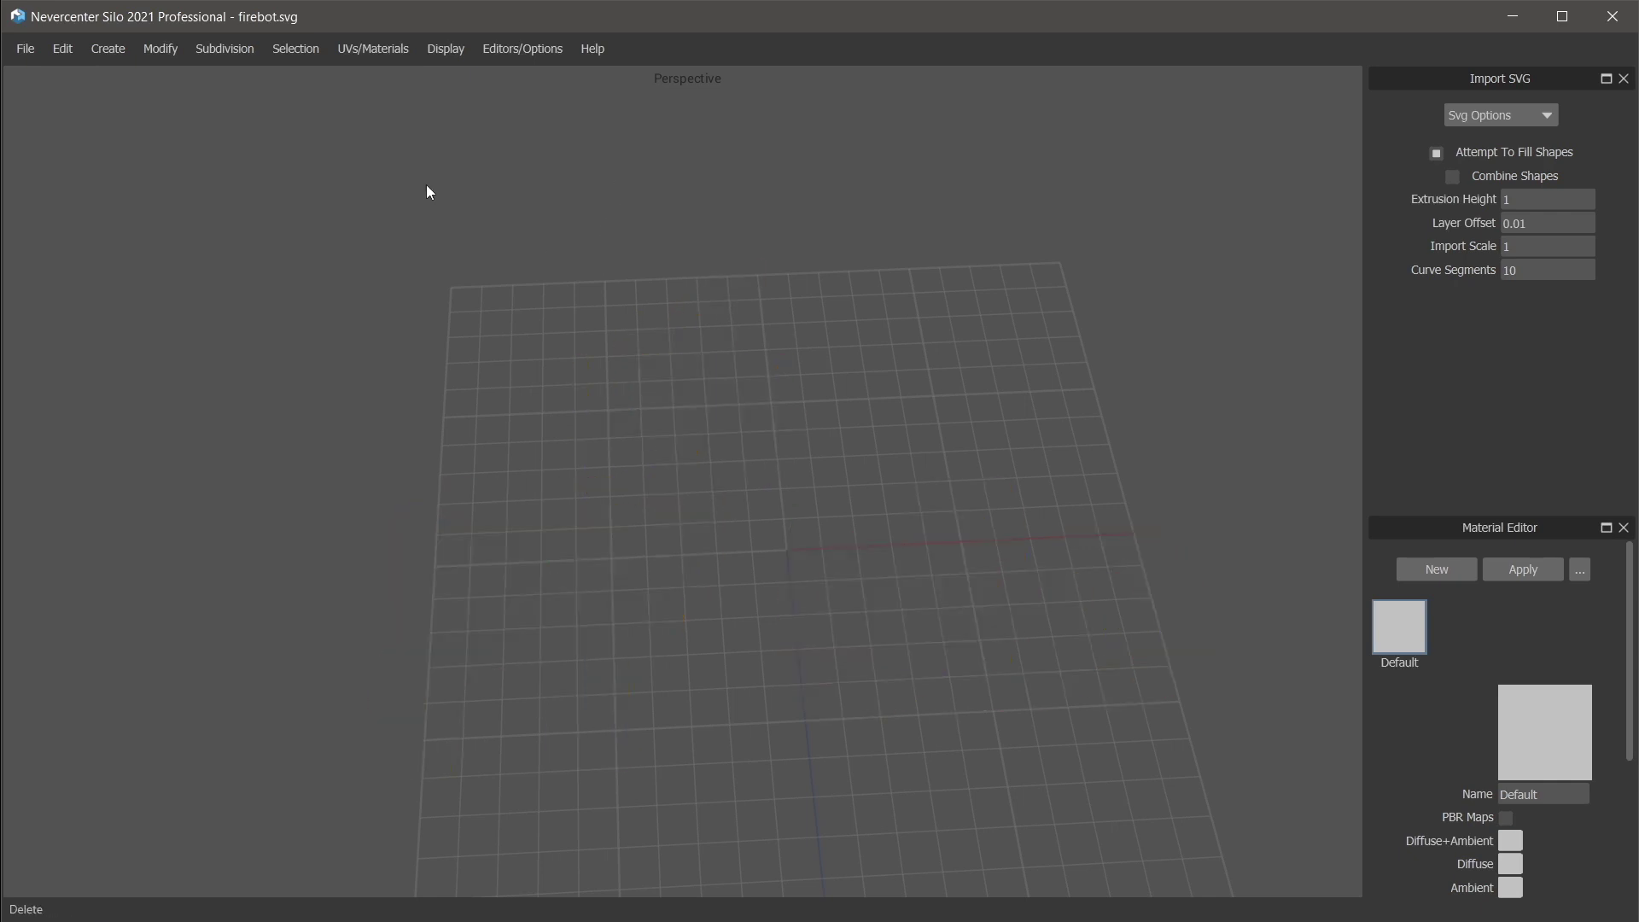
Import the raccoon, owl and fox SVG shapes as extruded reliefs.
left_click(109, 48)
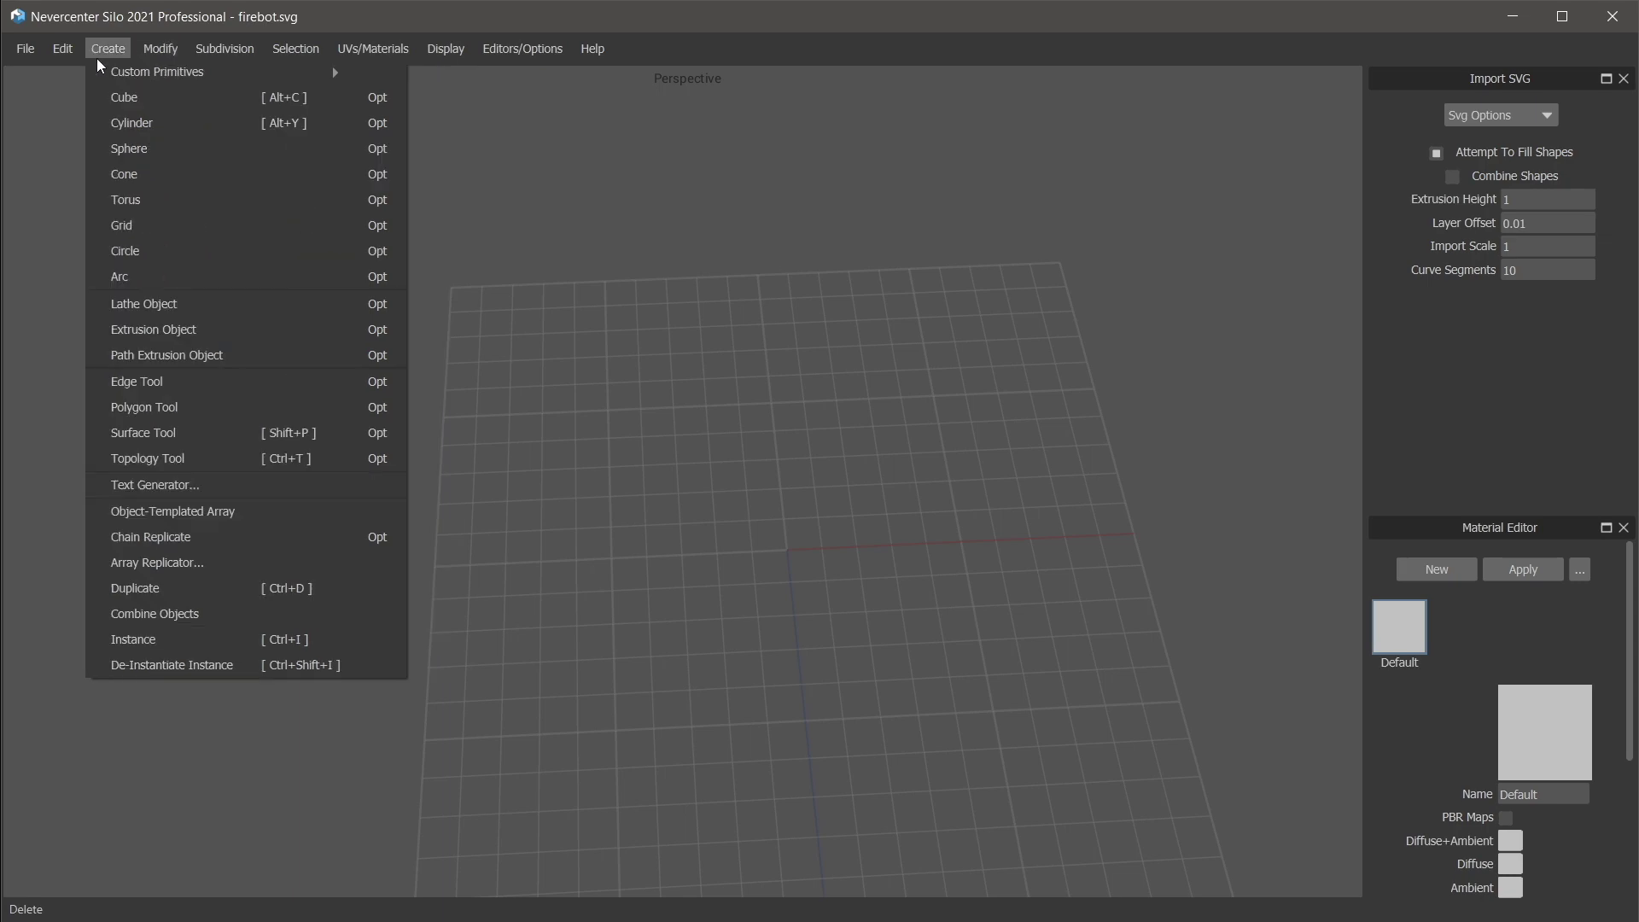
mouse_move(117, 66)
left_click(434, 69)
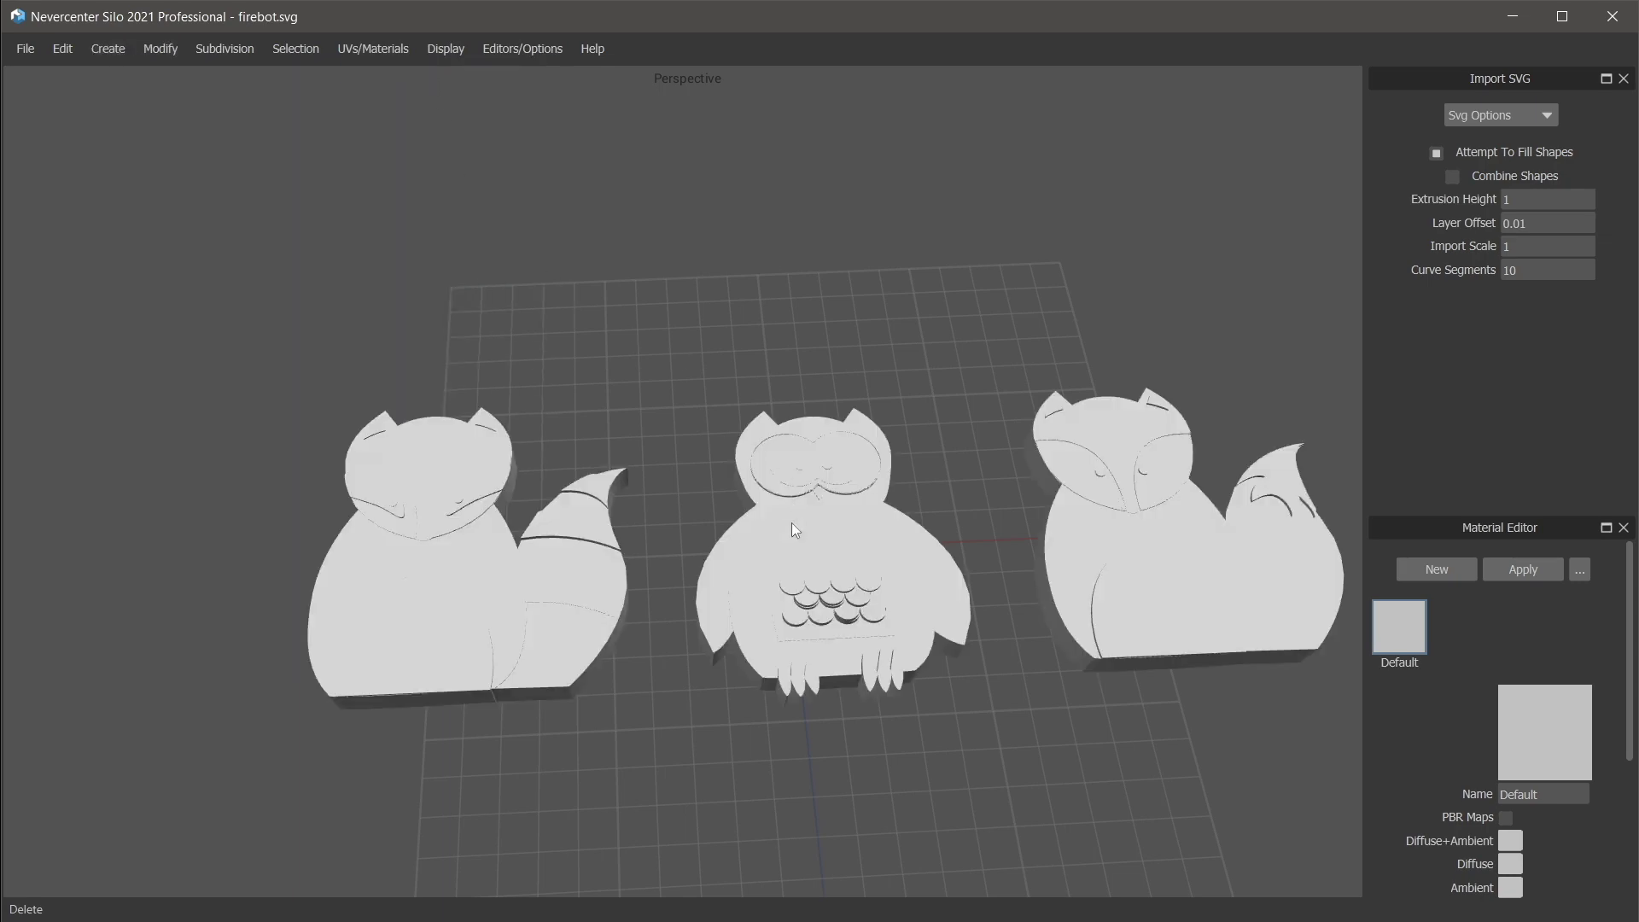
key("s")
middle_click_drag(787, 698, 814, 669)
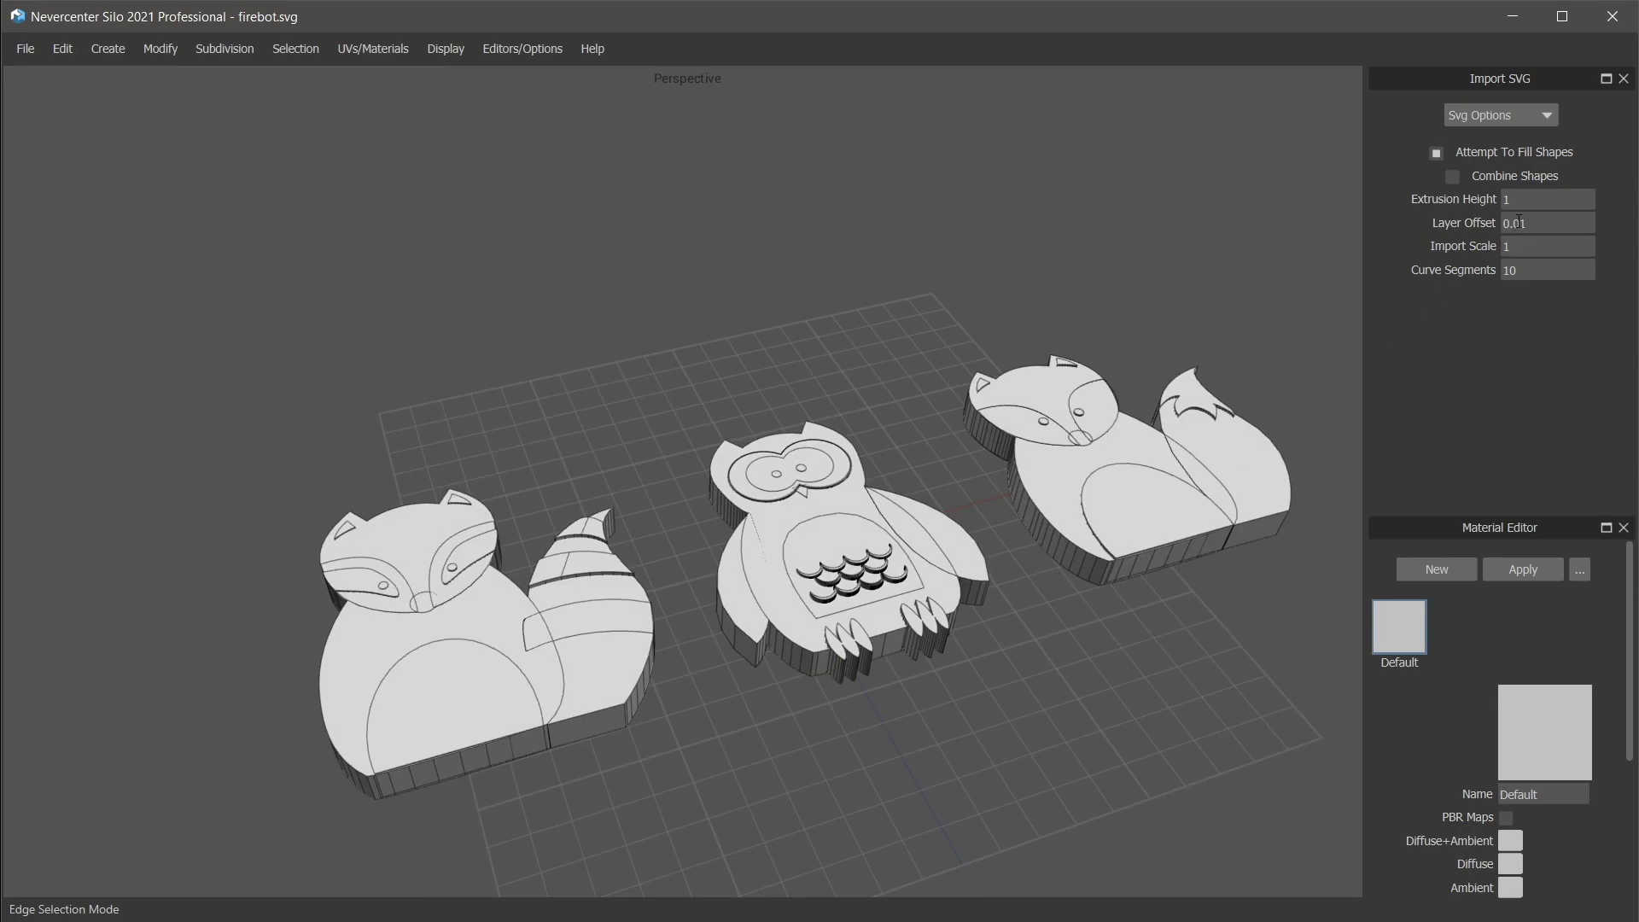
middle_click_drag(1239, 469, 961, 589)
scroll(990, 558, "up", 3)
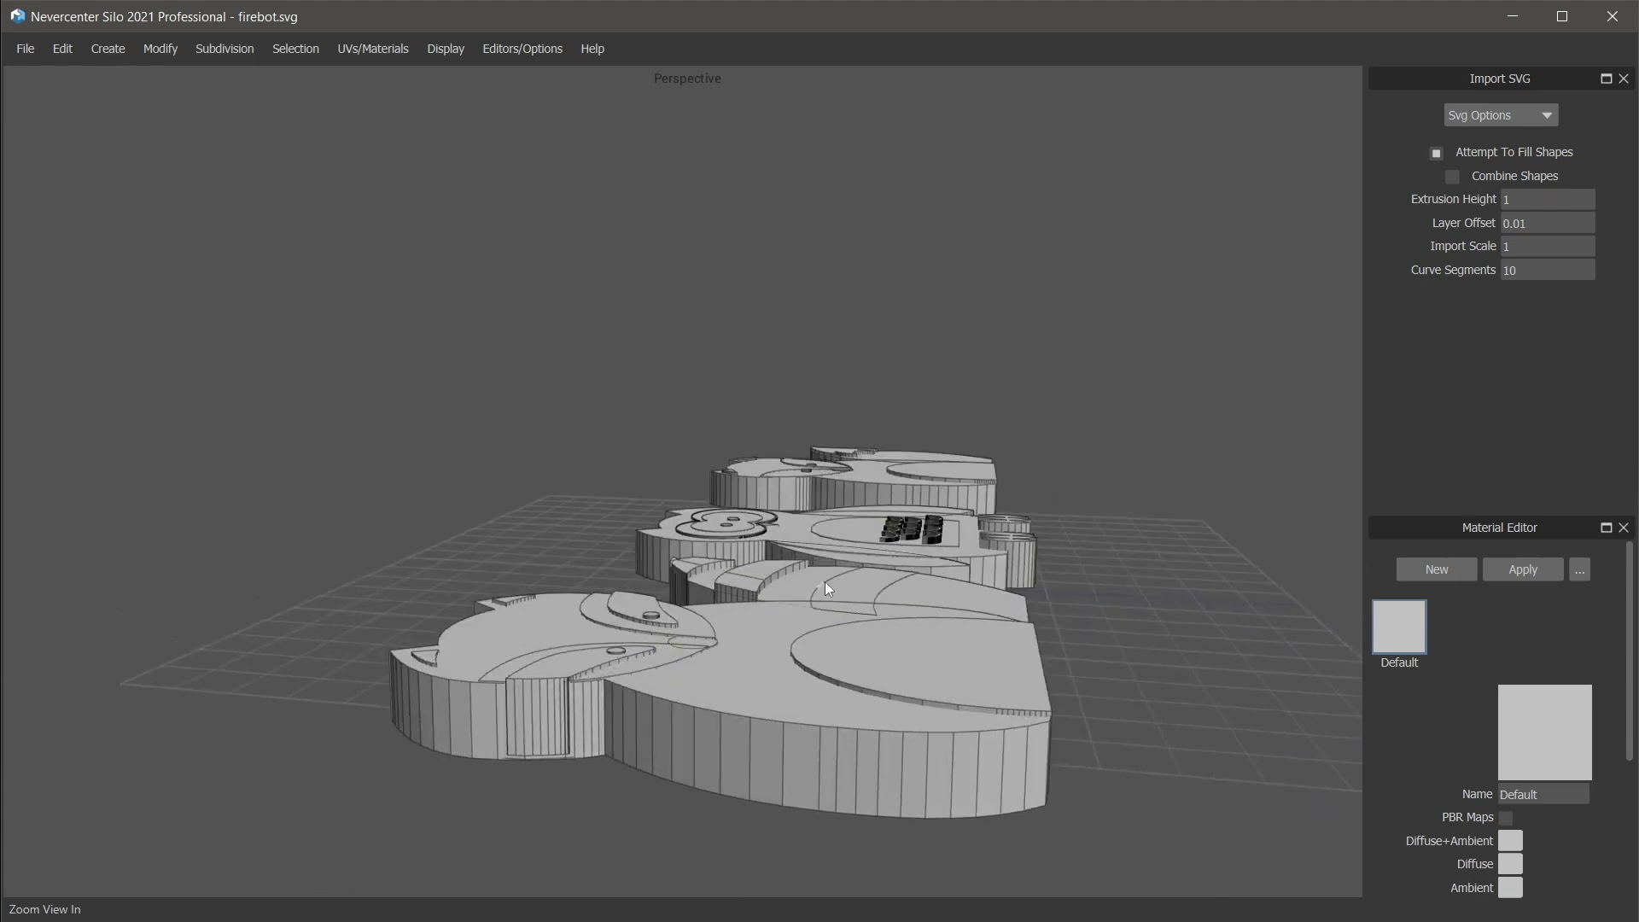
middle_click_drag(828, 595, 886, 617)
middle_click_drag(724, 631, 771, 669)
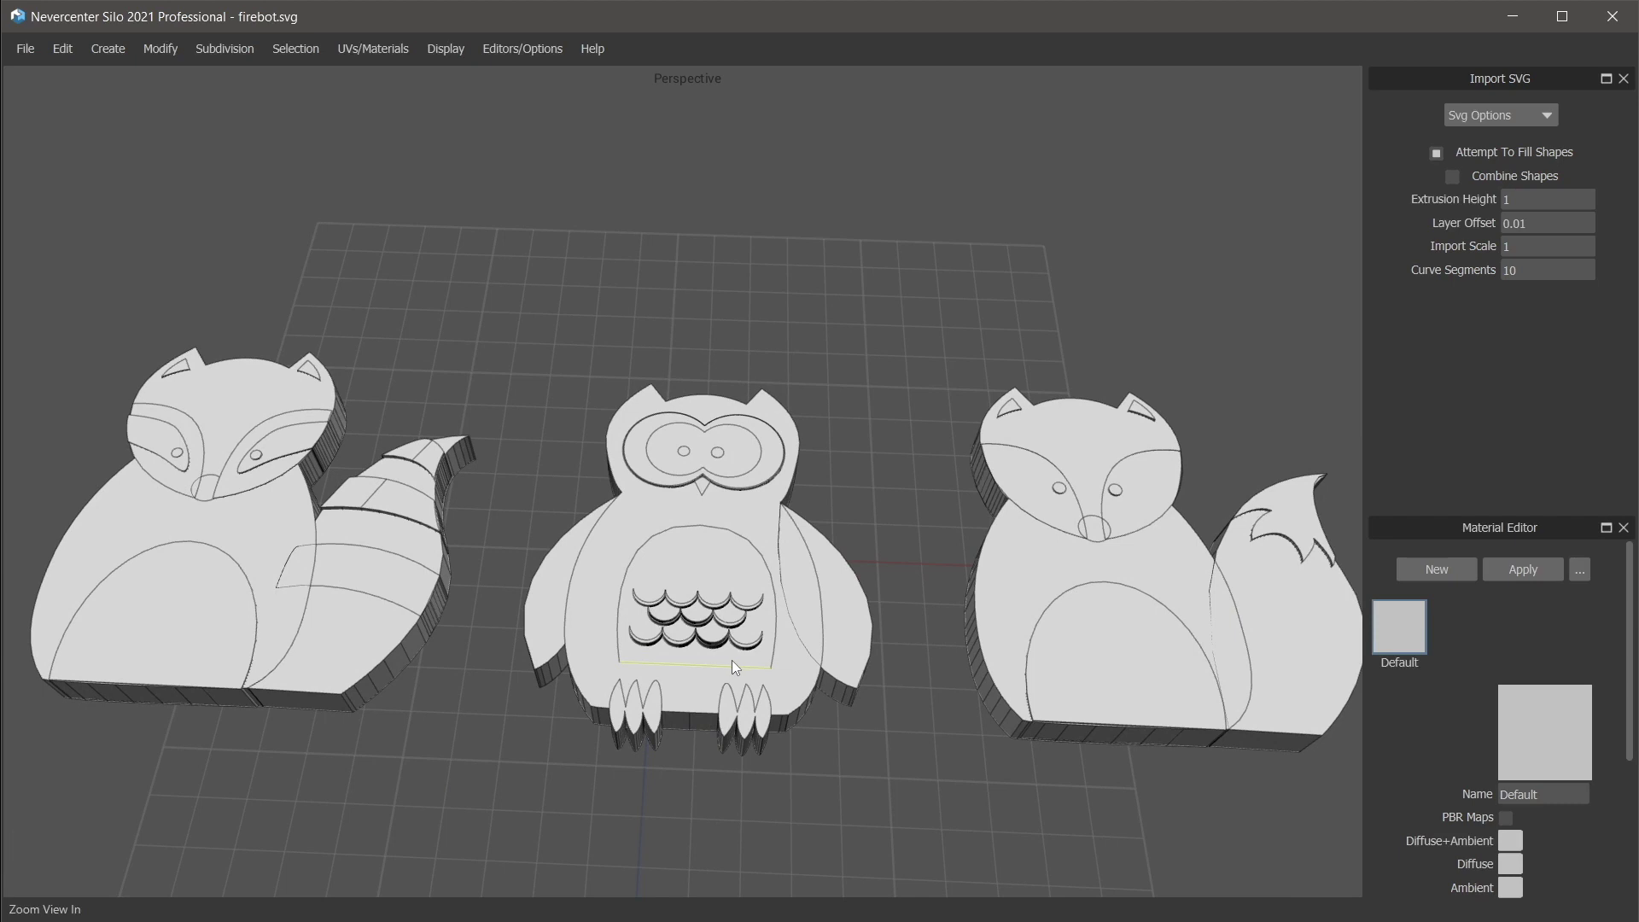
middle_click_drag(730, 674, 720, 677)
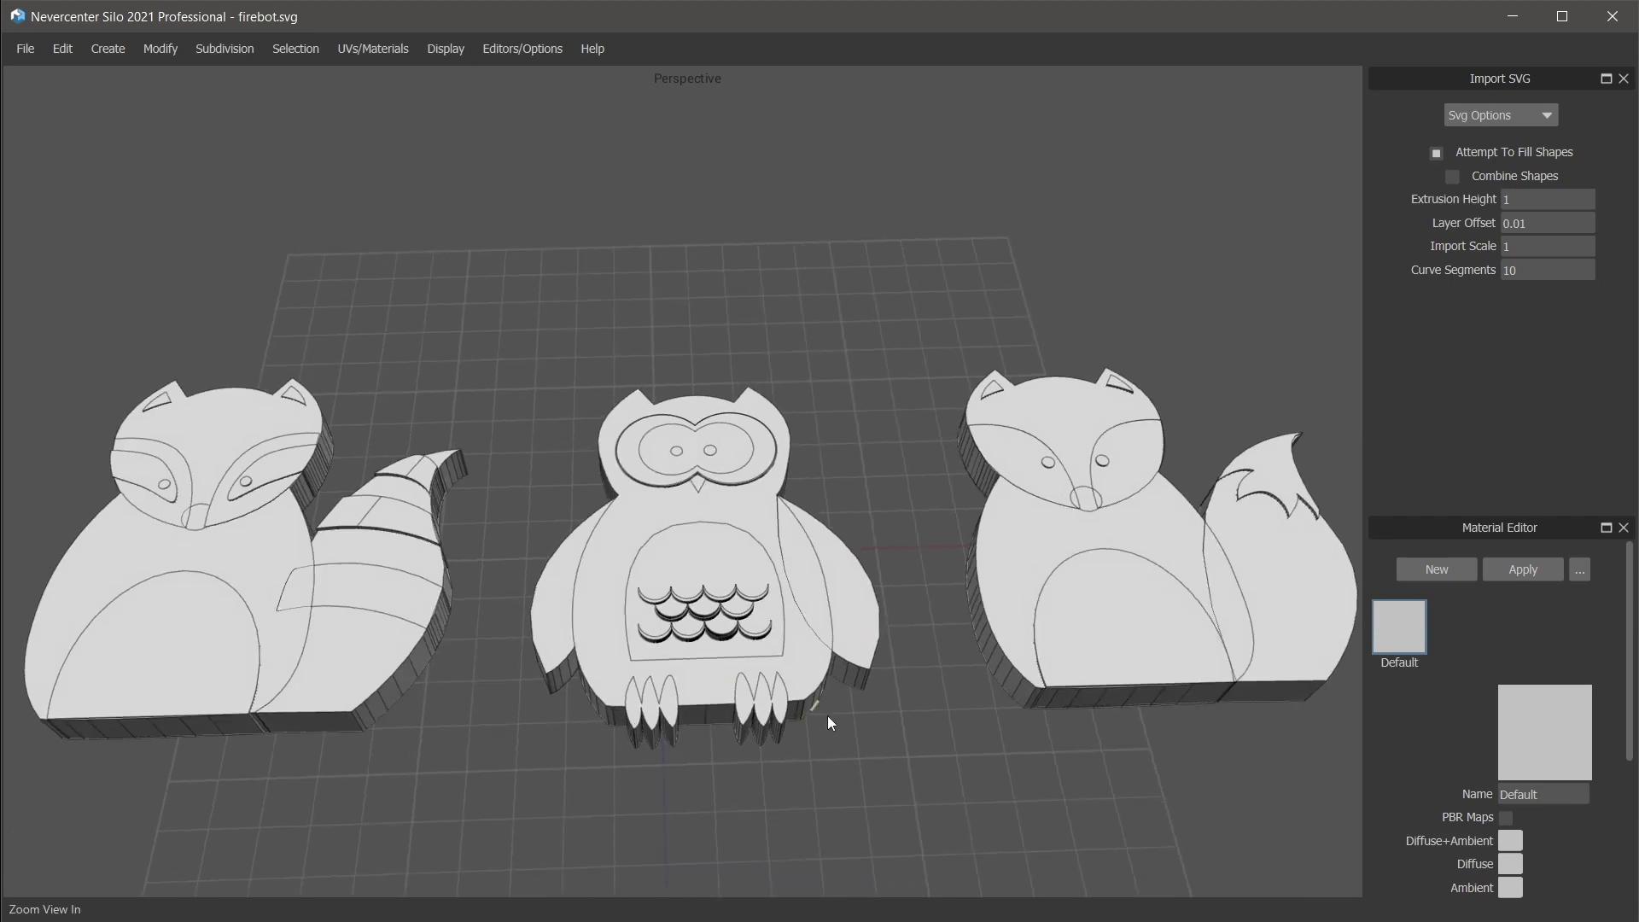